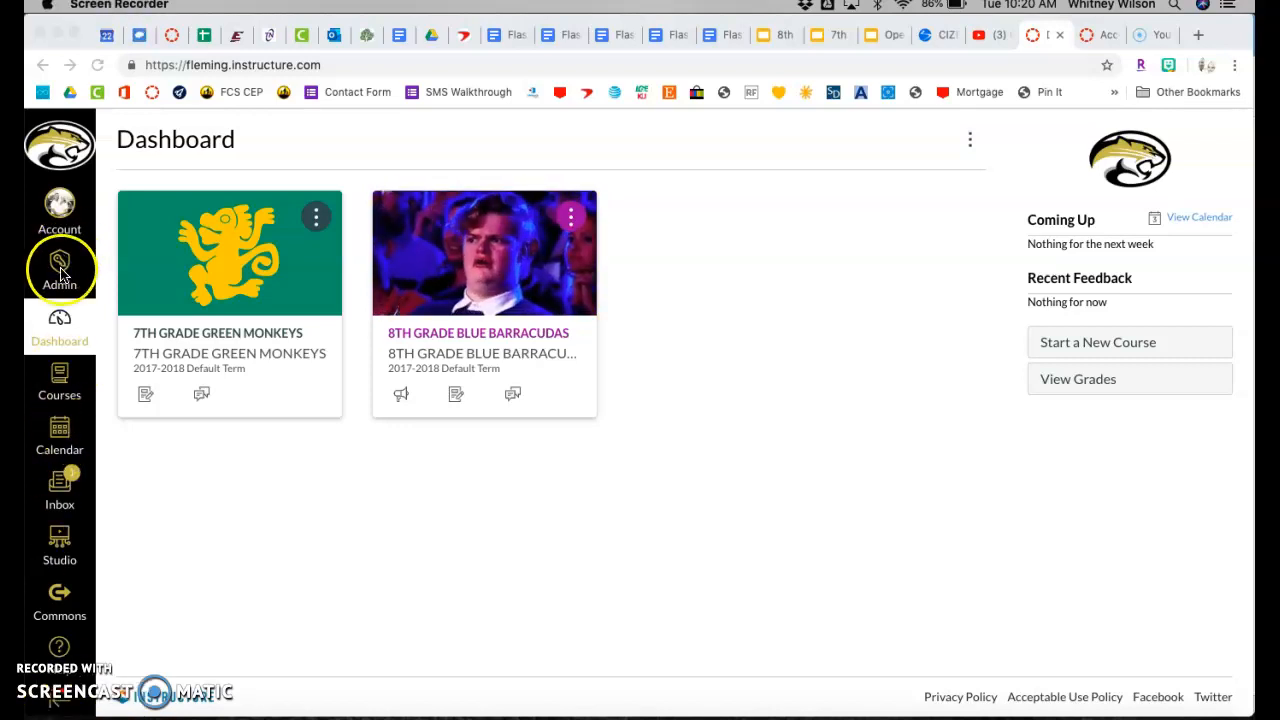
Step: Open the 2019-2020 Teacher & Staff course from the full list of courses
{"action": "left_click", "coordinate": [60, 388]}
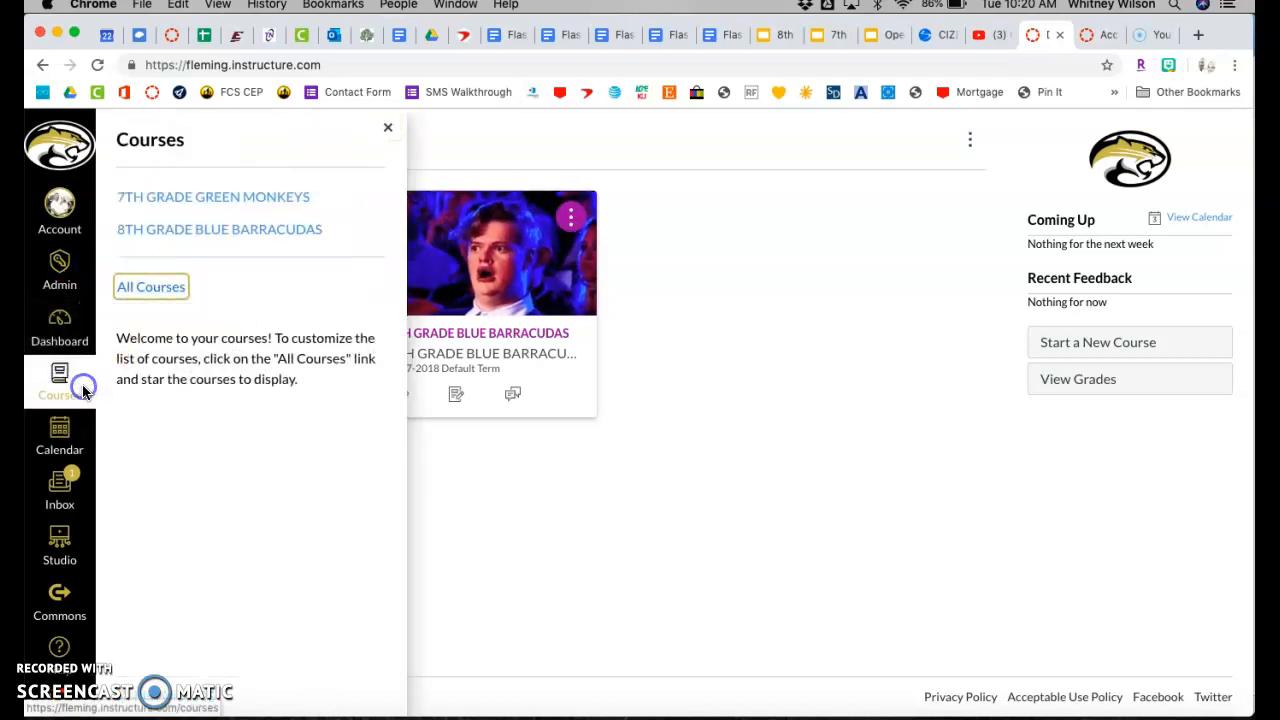
{"action": "left_click", "coordinate": [160, 288]}
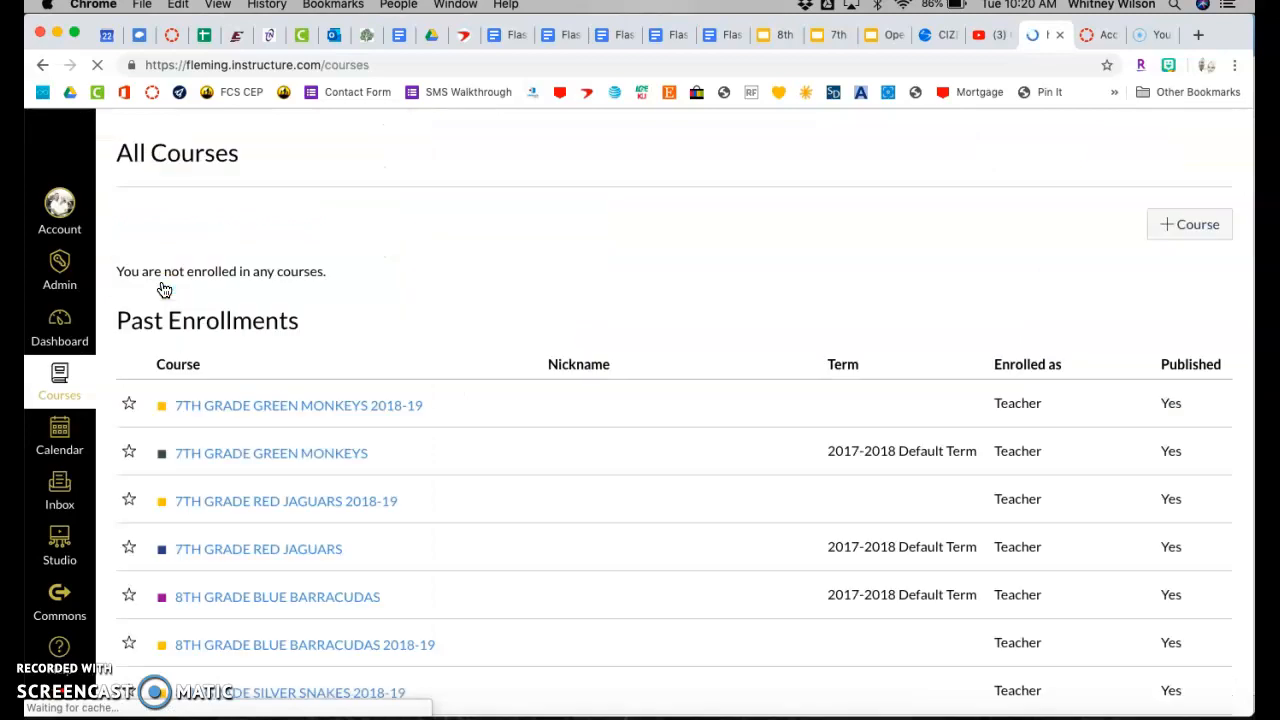
{"action": "left_click", "coordinate": [340, 317]}
{"action": "scroll", "coordinate": [341, 317], "scroll_direction": "down", "scroll_amount": 1}
{"action": "scroll", "coordinate": [341, 317], "scroll_direction": "down", "scroll_amount": 1}
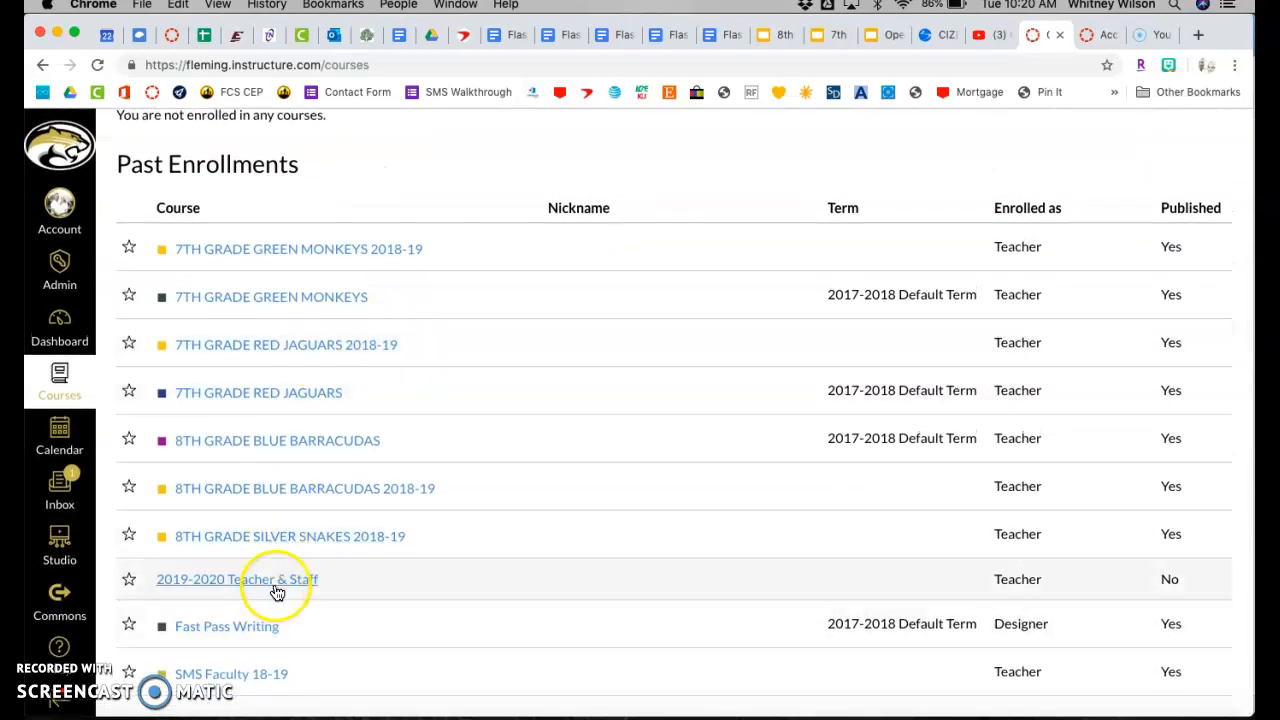
{"action": "left_click", "coordinate": [278, 590]}
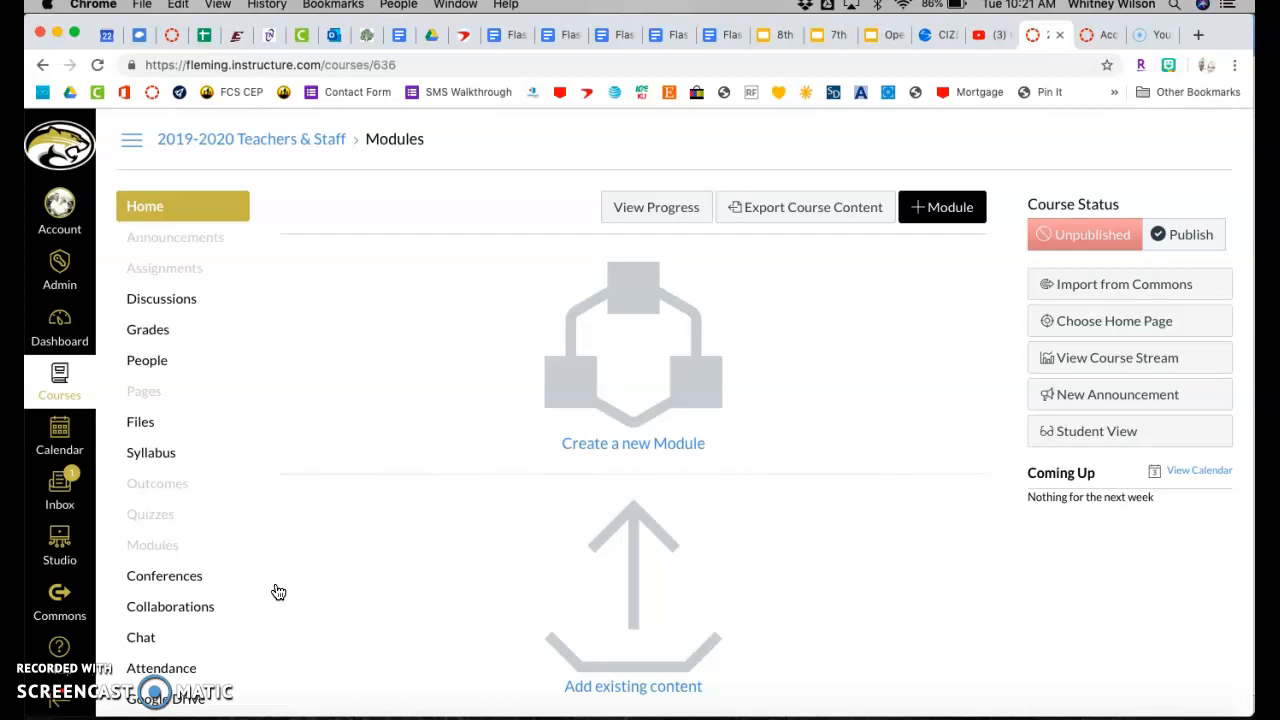
{"action": "left_click", "coordinate": [57, 385]}
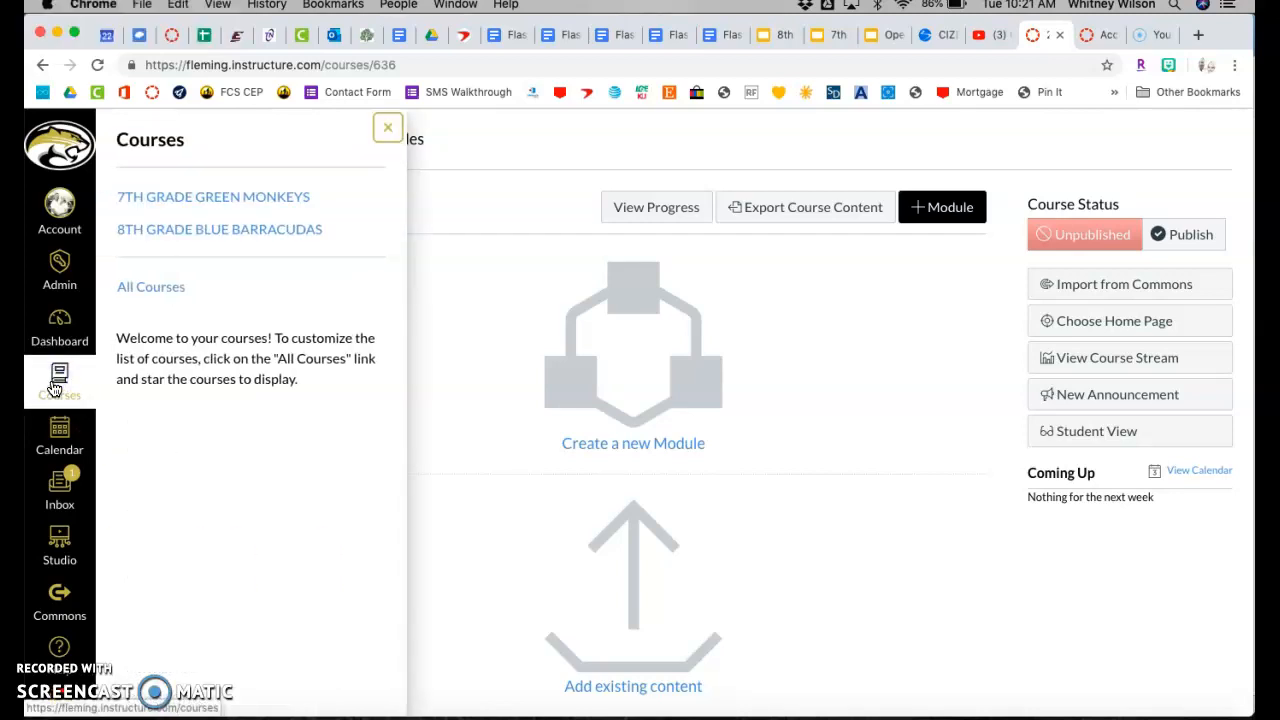
{"action": "left_click", "coordinate": [147, 297]}
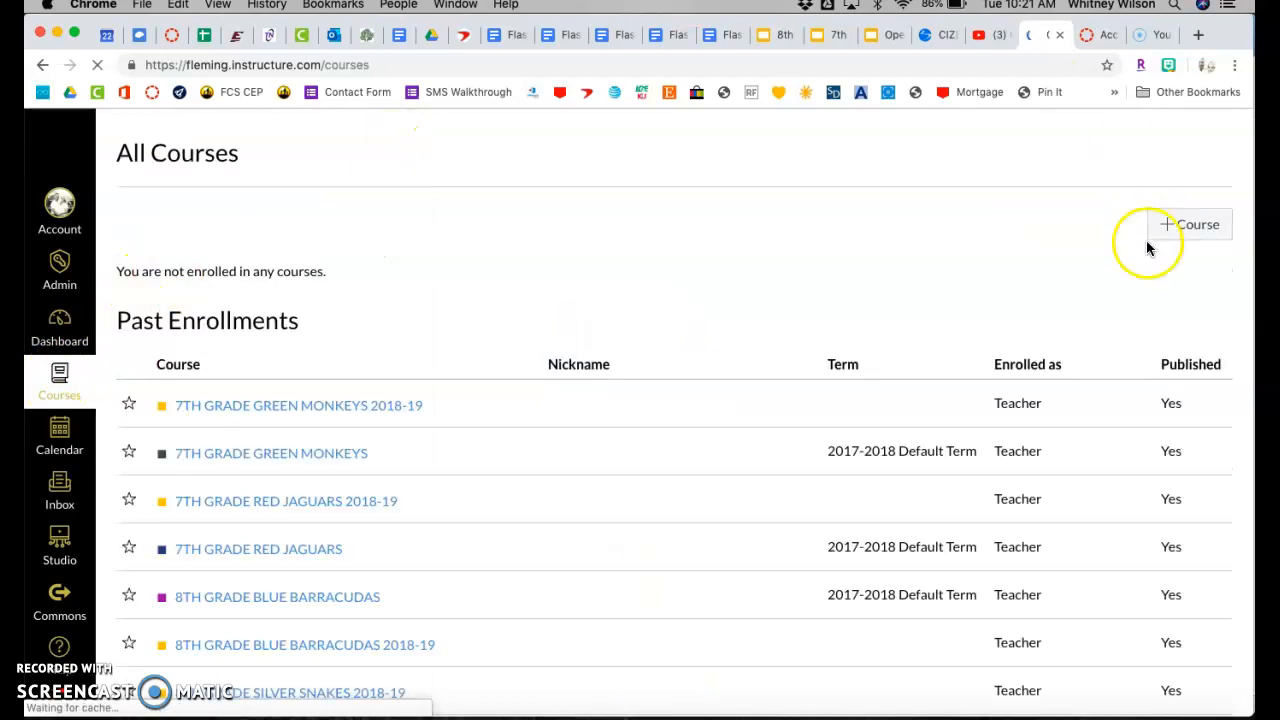
{"action": "left_click", "coordinate": [1175, 230]}
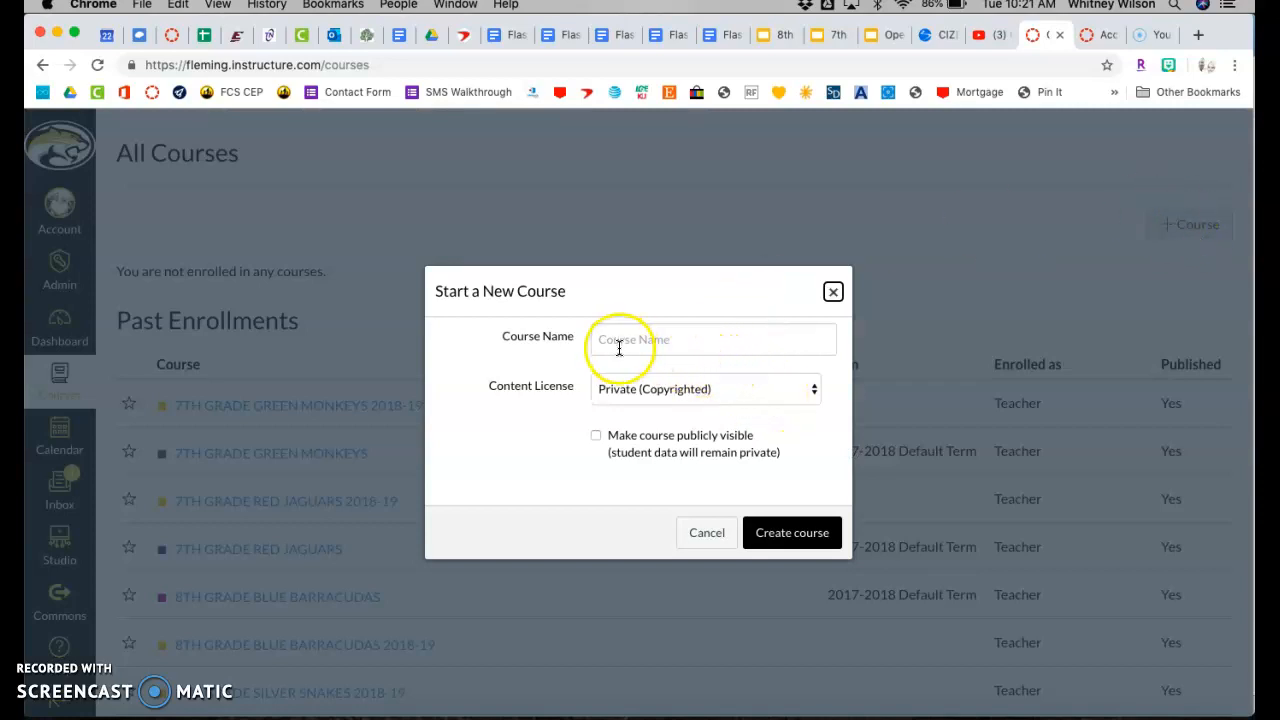
{"action": "left_click", "coordinate": [644, 396]}
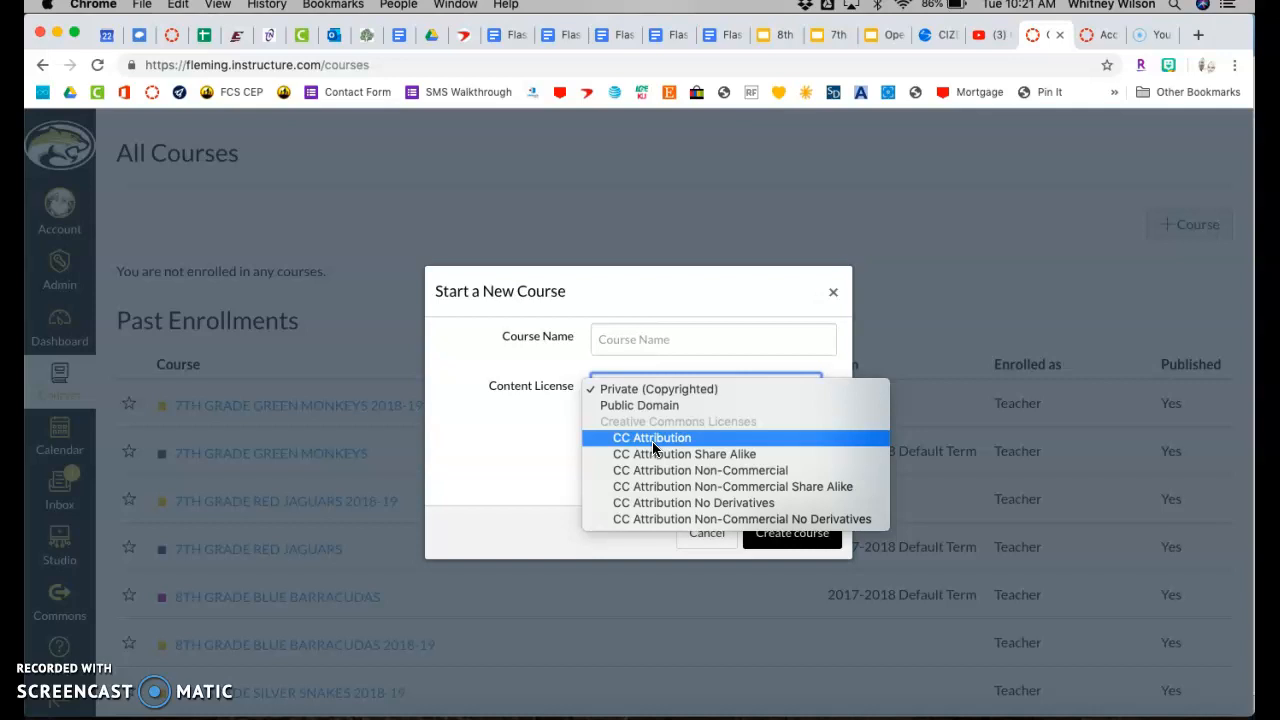
{"action": "left_click", "coordinate": [683, 330]}
{"action": "left_click", "coordinate": [701, 310]}
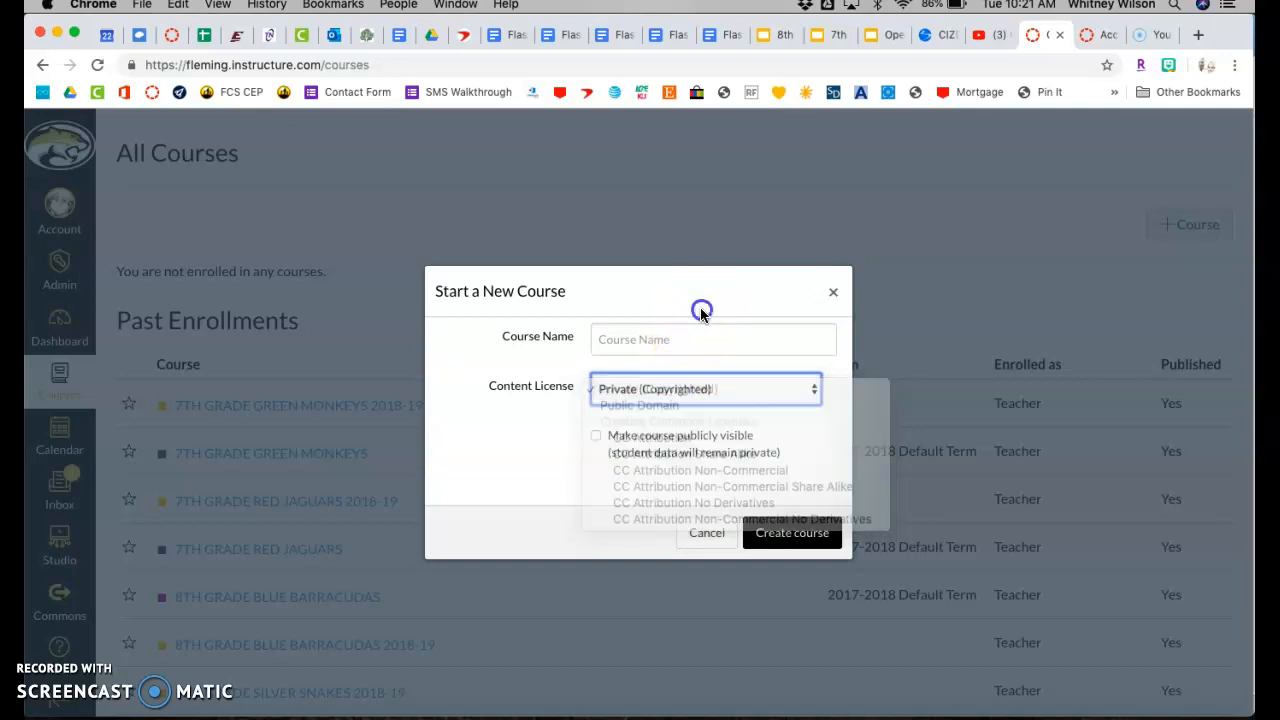
{"action": "left_click", "coordinate": [835, 298]}
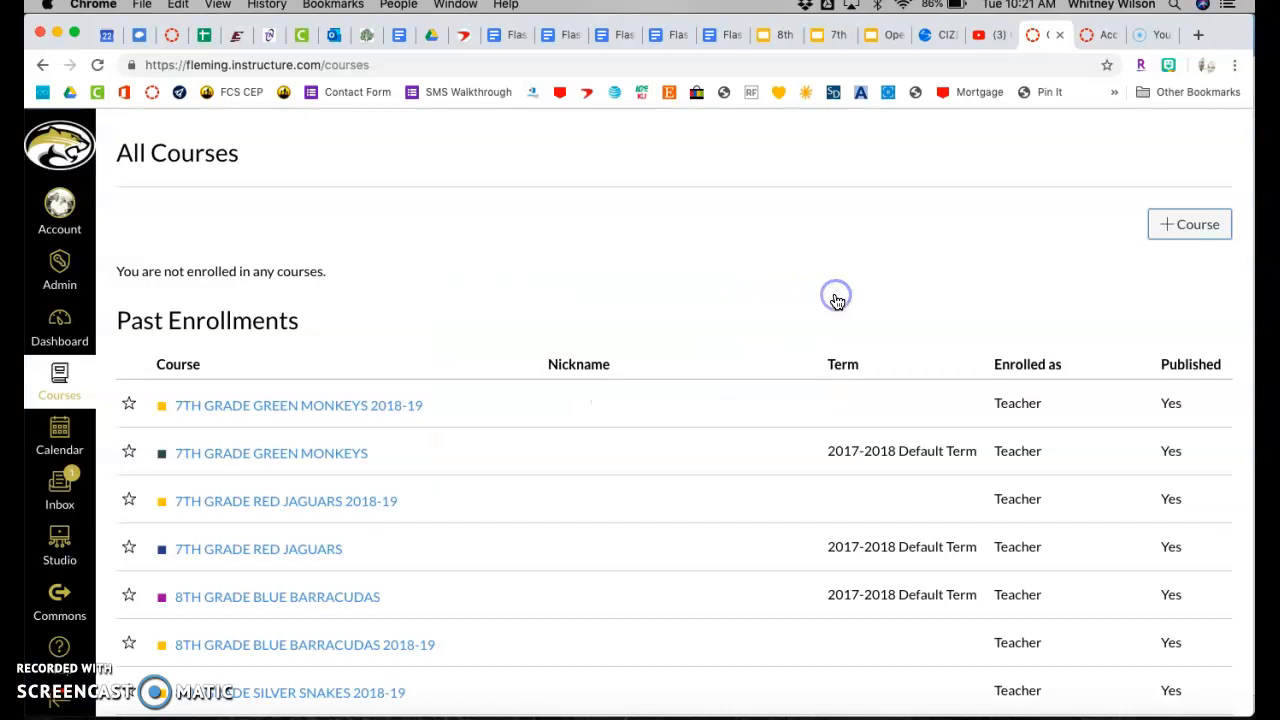
Step: Open the settings of the 2019-2020 Teacher & Staff course
{"action": "scroll", "coordinate": [356, 322], "scroll_direction": "down", "scroll_amount": 1}
{"action": "scroll", "coordinate": [357, 328], "scroll_direction": "down", "scroll_amount": 2}
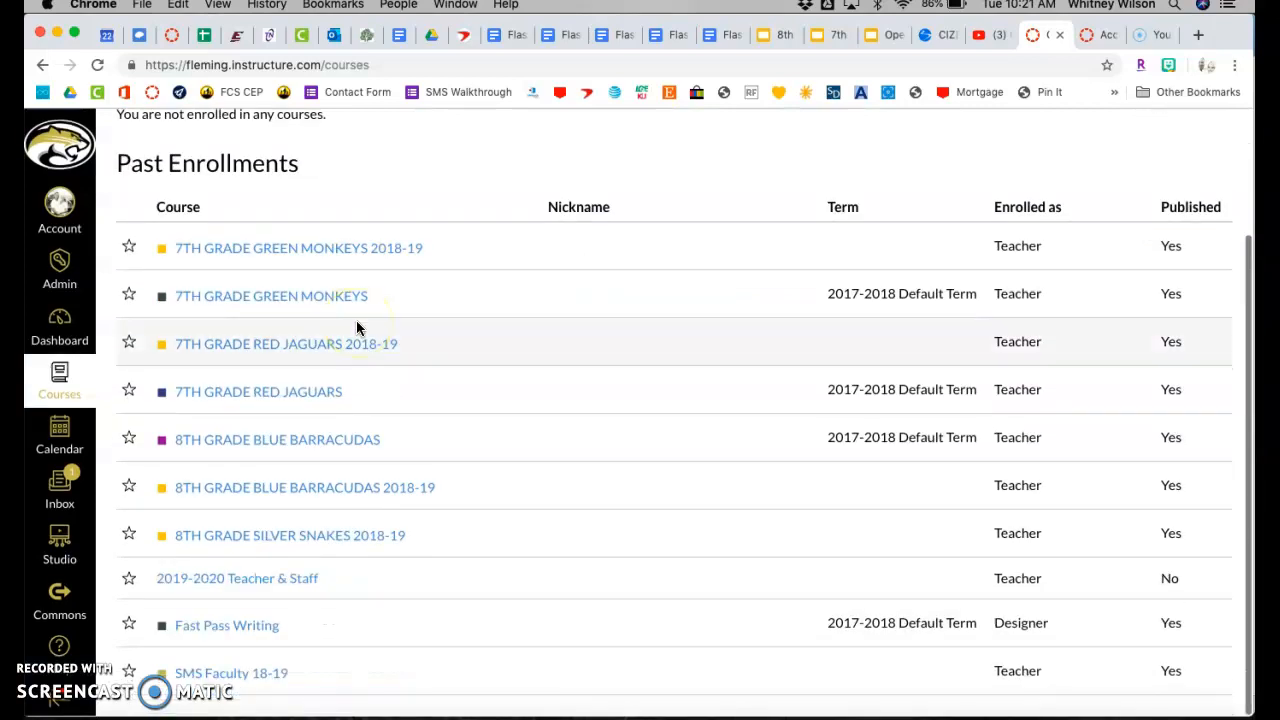
{"action": "left_click", "coordinate": [192, 588]}
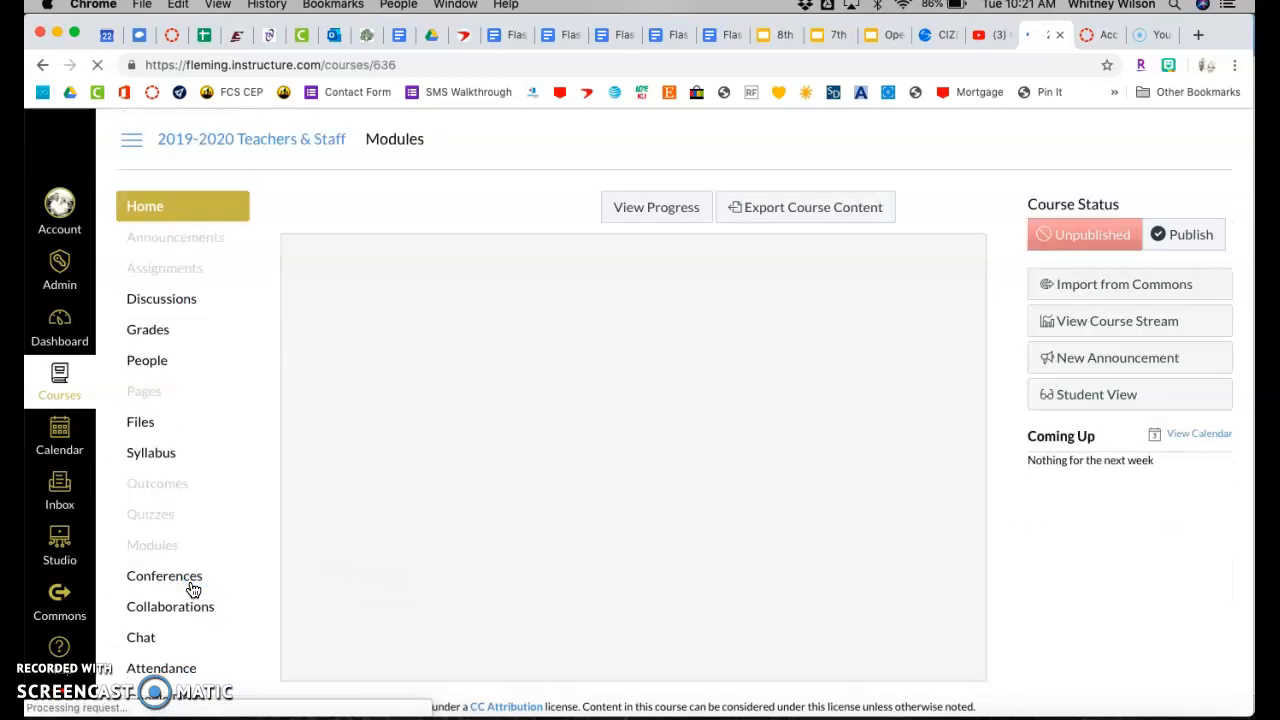
{"action": "left_click", "coordinate": [664, 341]}
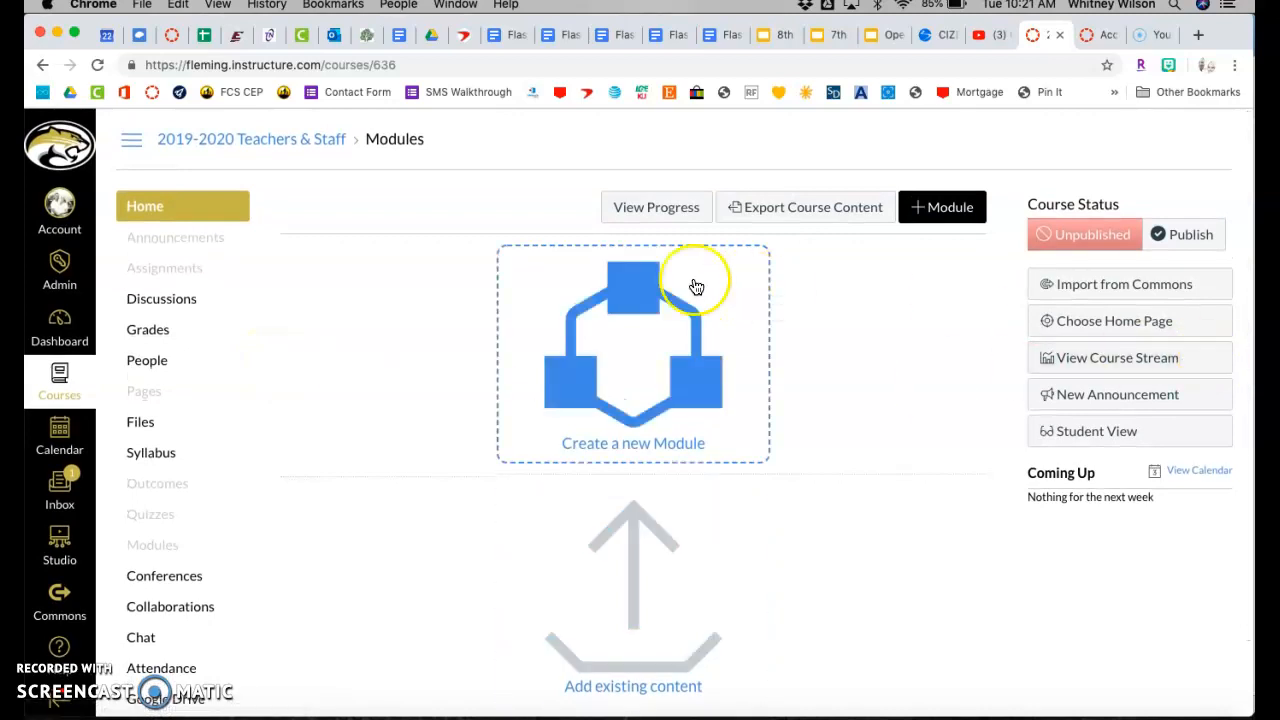
{"action": "scroll", "coordinate": [180, 391], "scroll_direction": "down", "scroll_amount": 2}
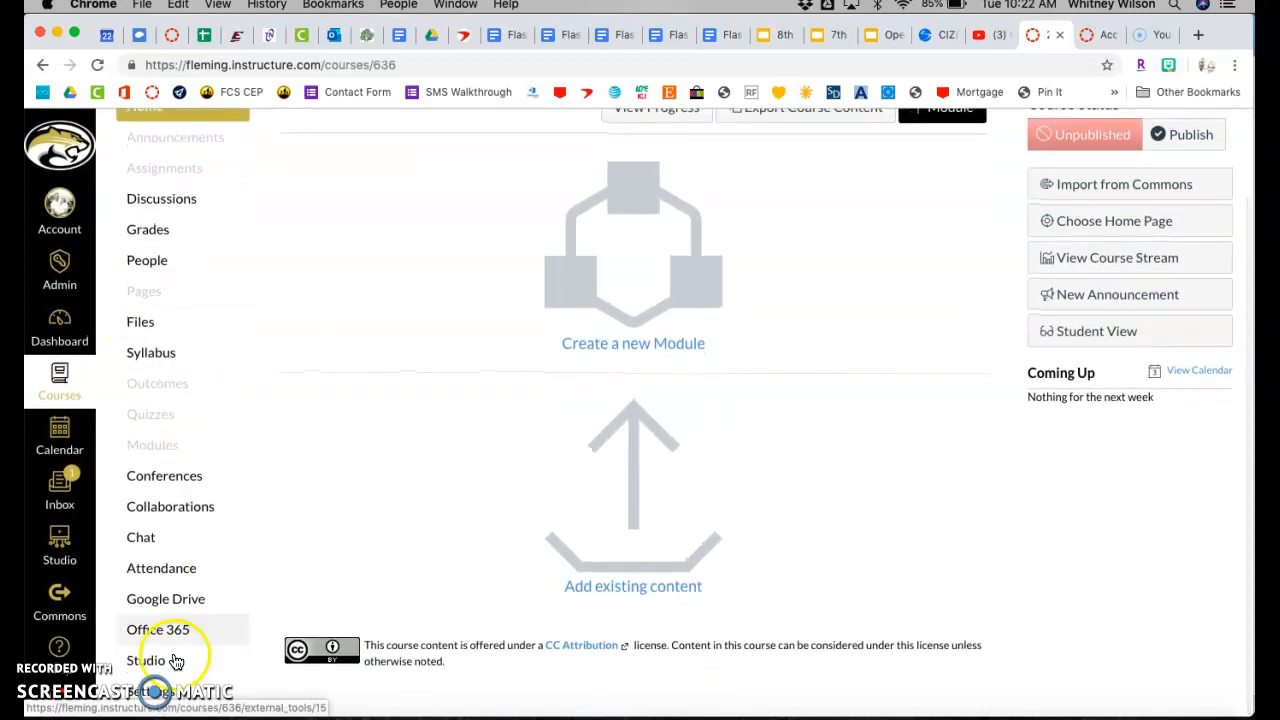
{"action": "left_click", "coordinate": [152, 692]}
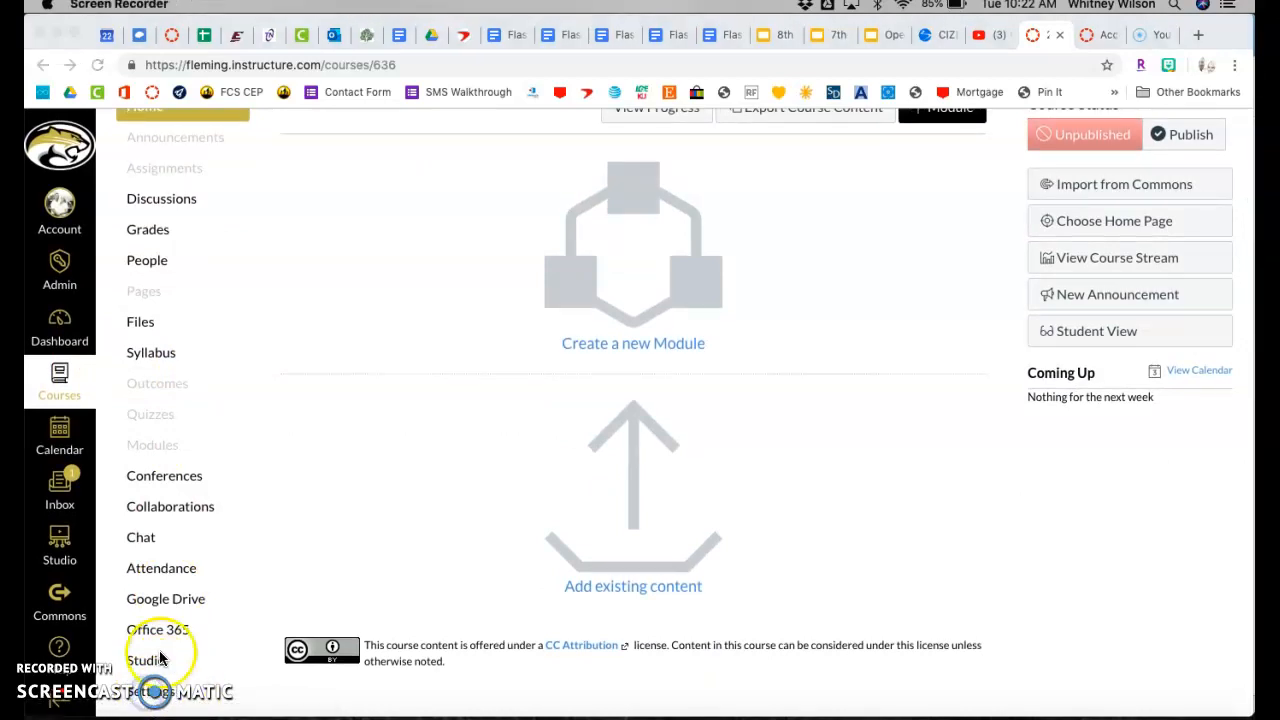
{"action": "left_click", "coordinate": [285, 612]}
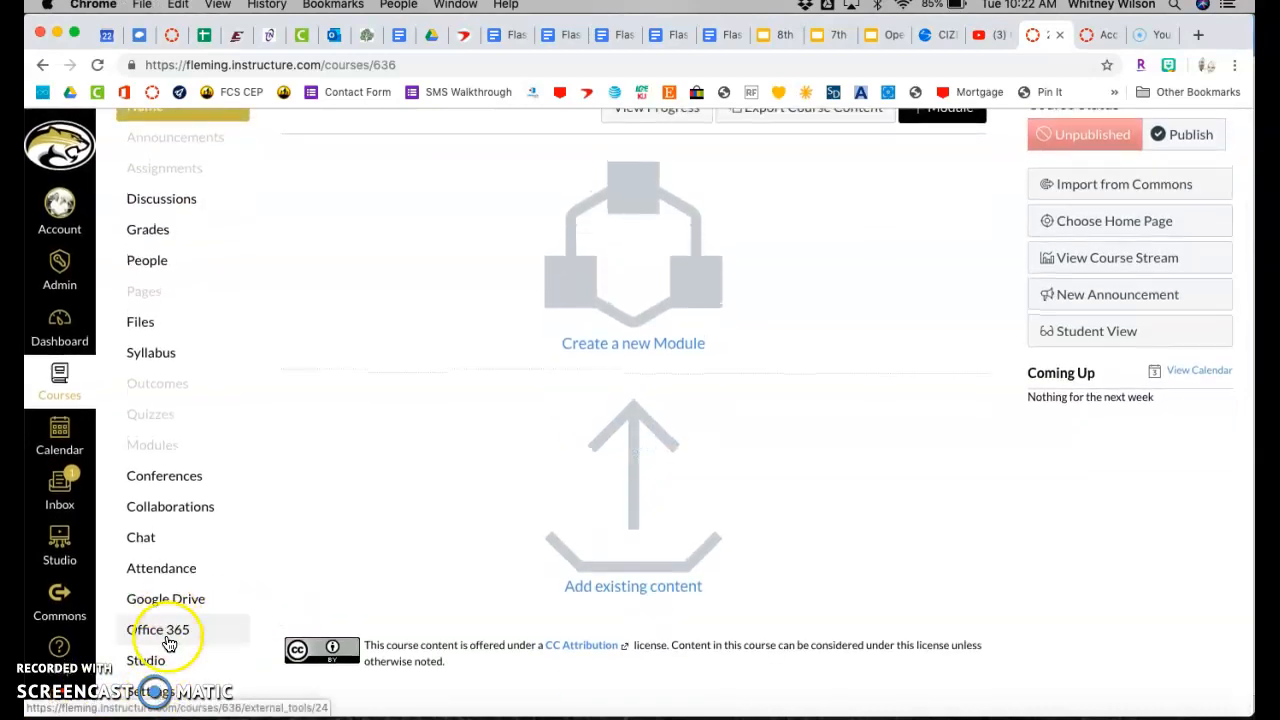
{"action": "left_click", "coordinate": [171, 698]}
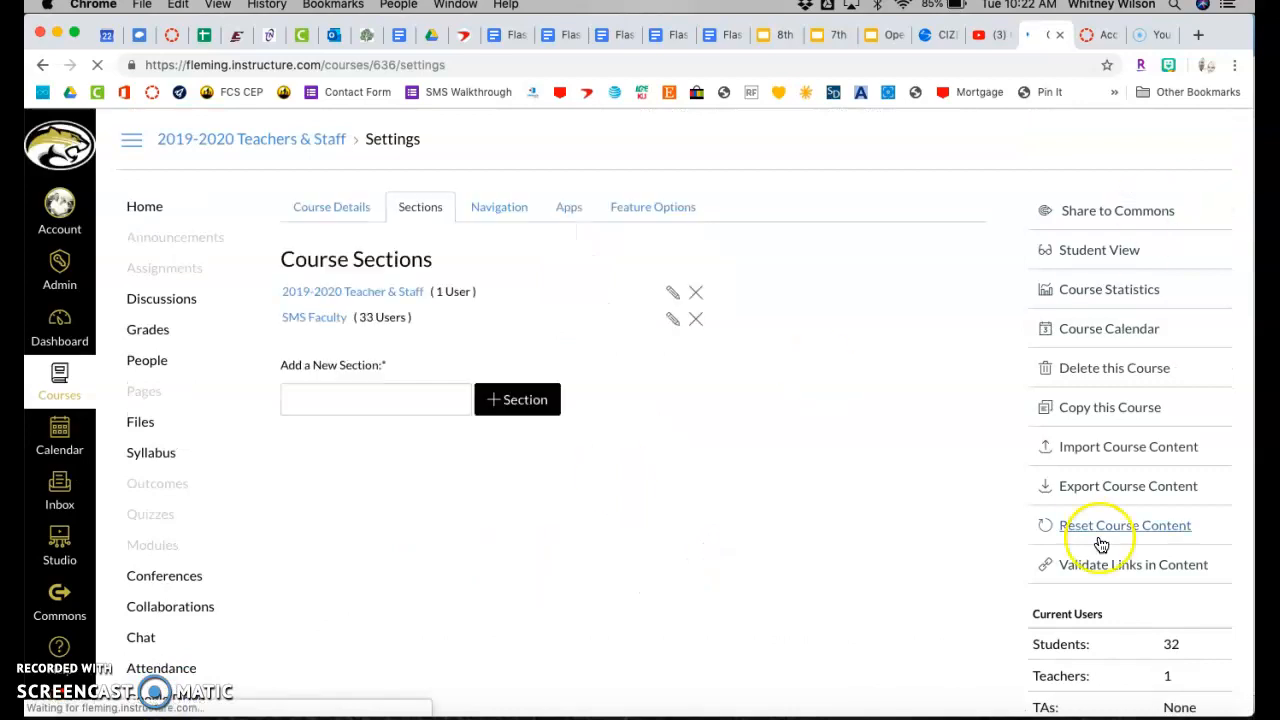
Step: Start a course content import and choose Copy a Canvas Course as its content type
{"action": "left_click", "coordinate": [1118, 460]}
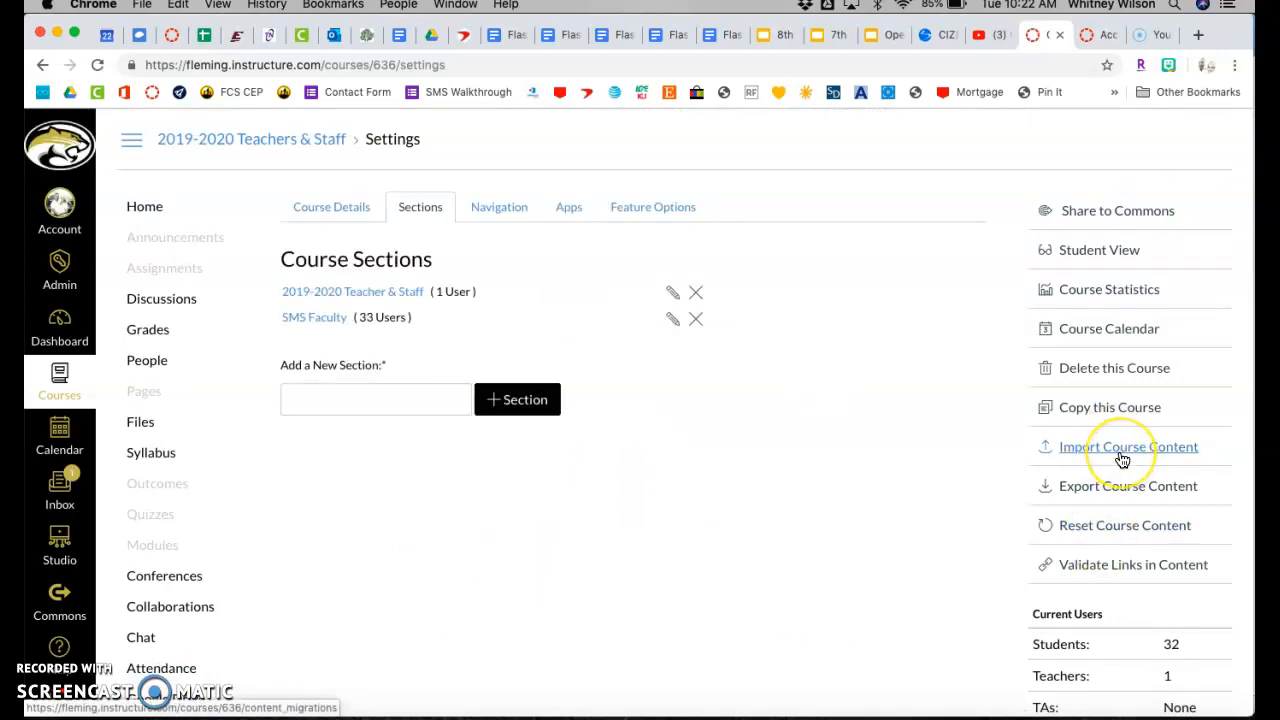
{"action": "left_click", "coordinate": [1122, 459]}
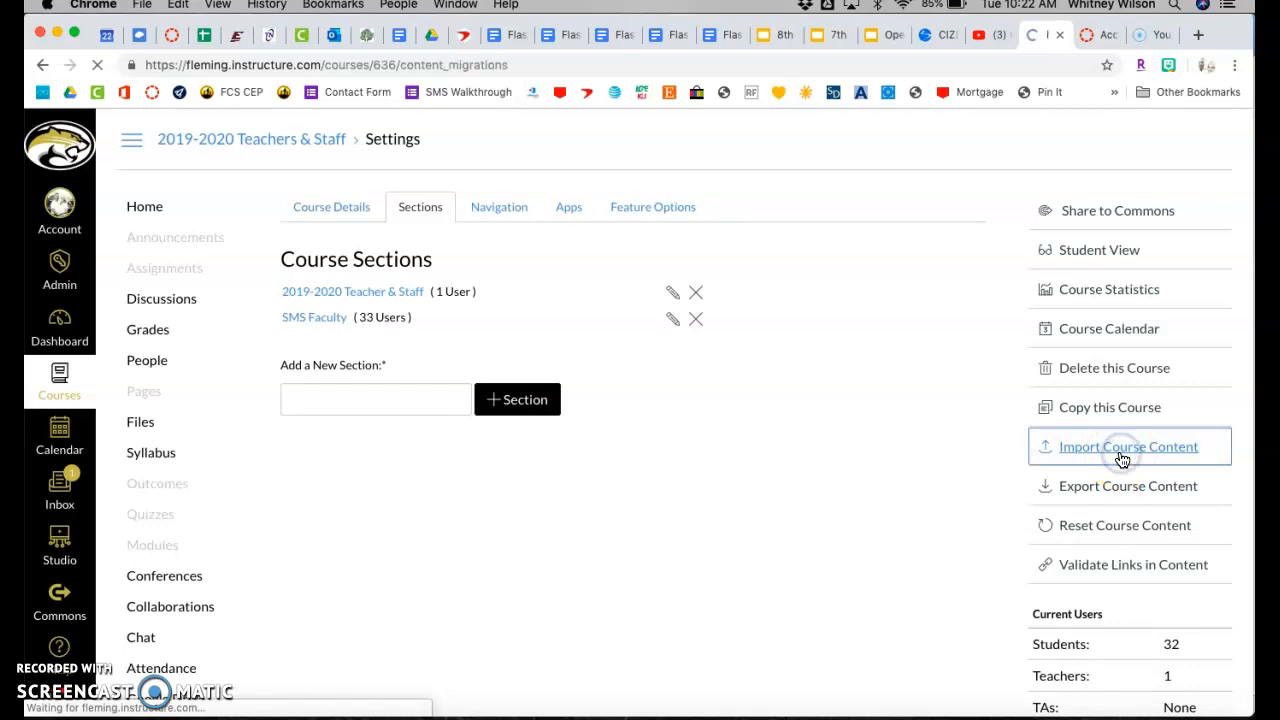
{"action": "left_click", "coordinate": [574, 256]}
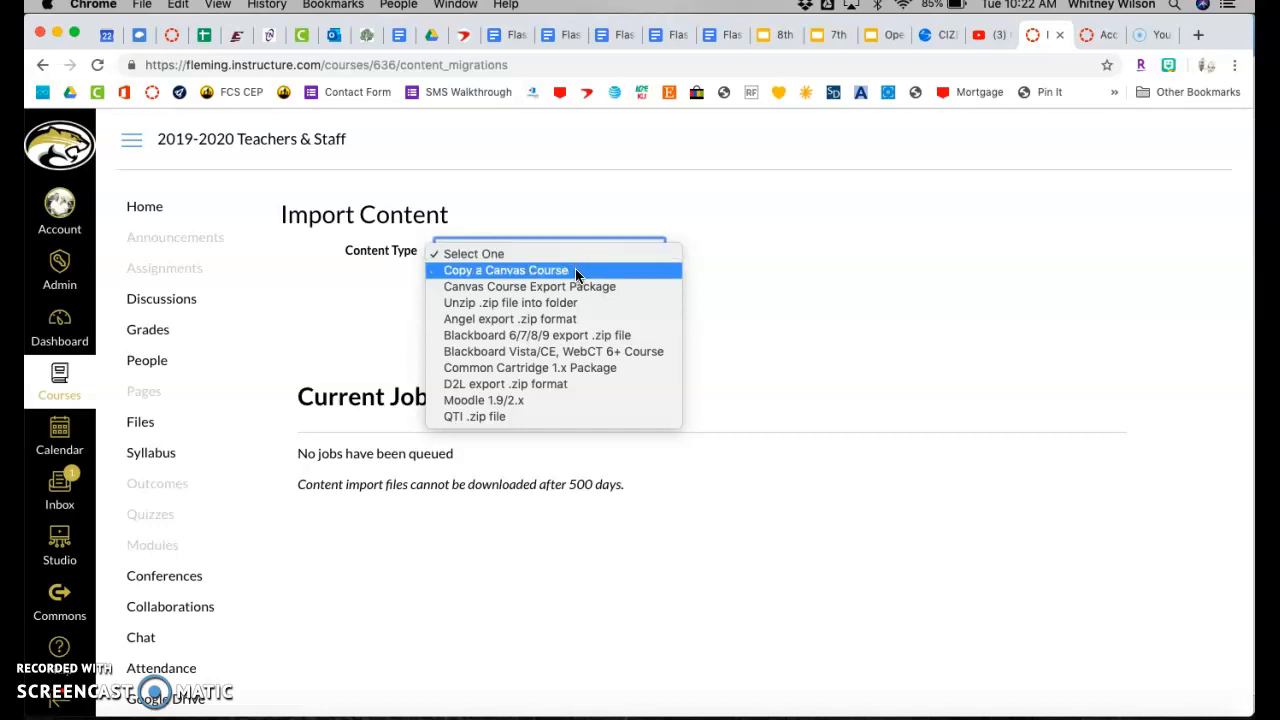
{"action": "left_click", "coordinate": [575, 269]}
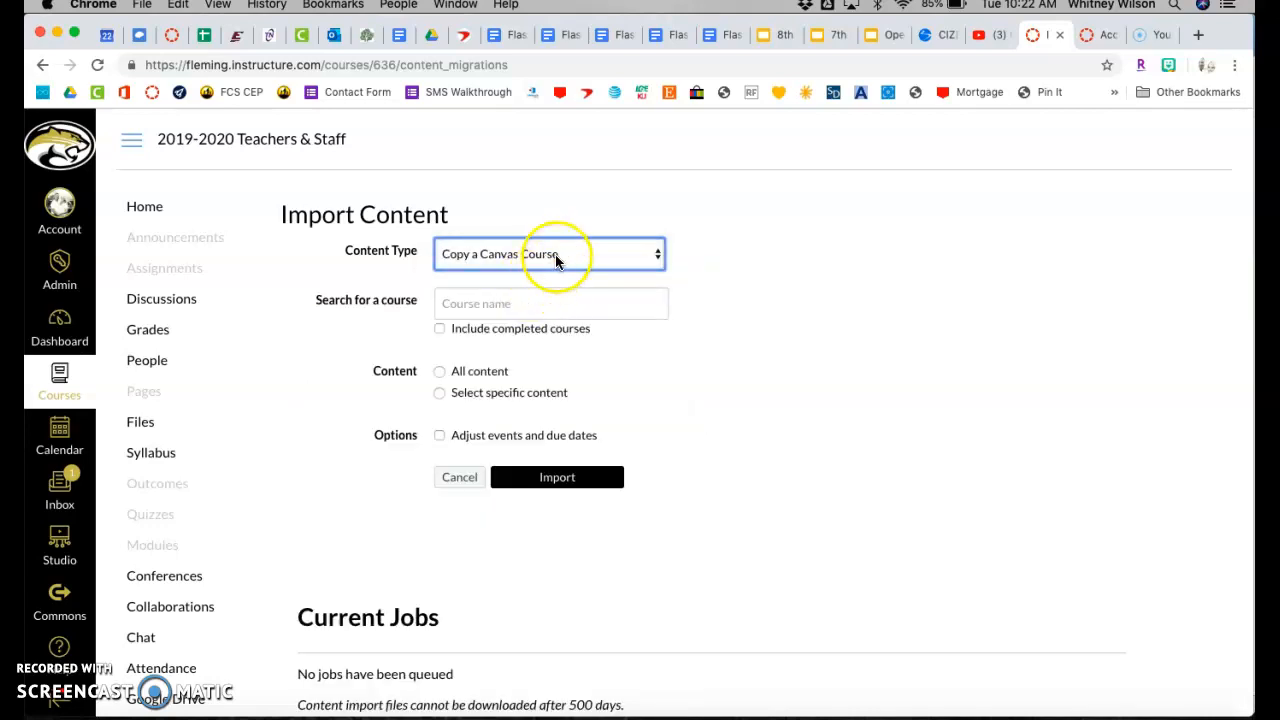
{"action": "left_click", "coordinate": [557, 256]}
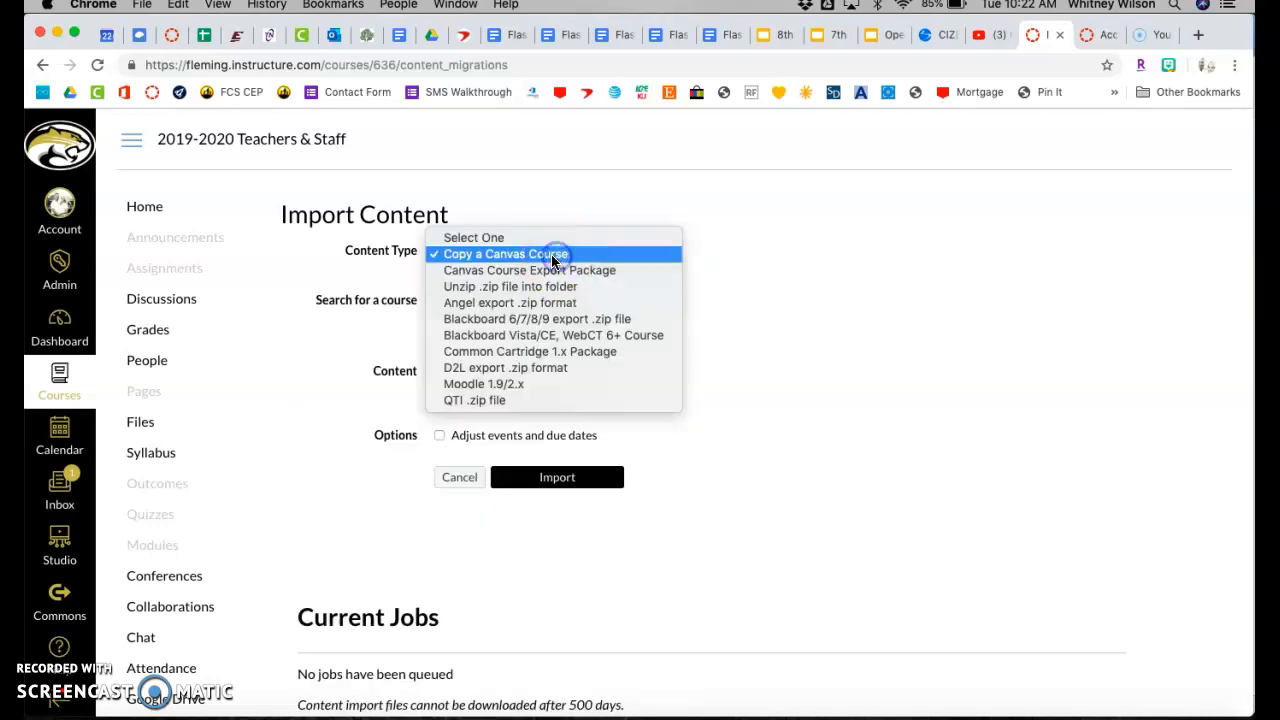
{"action": "left_click", "coordinate": [618, 254]}
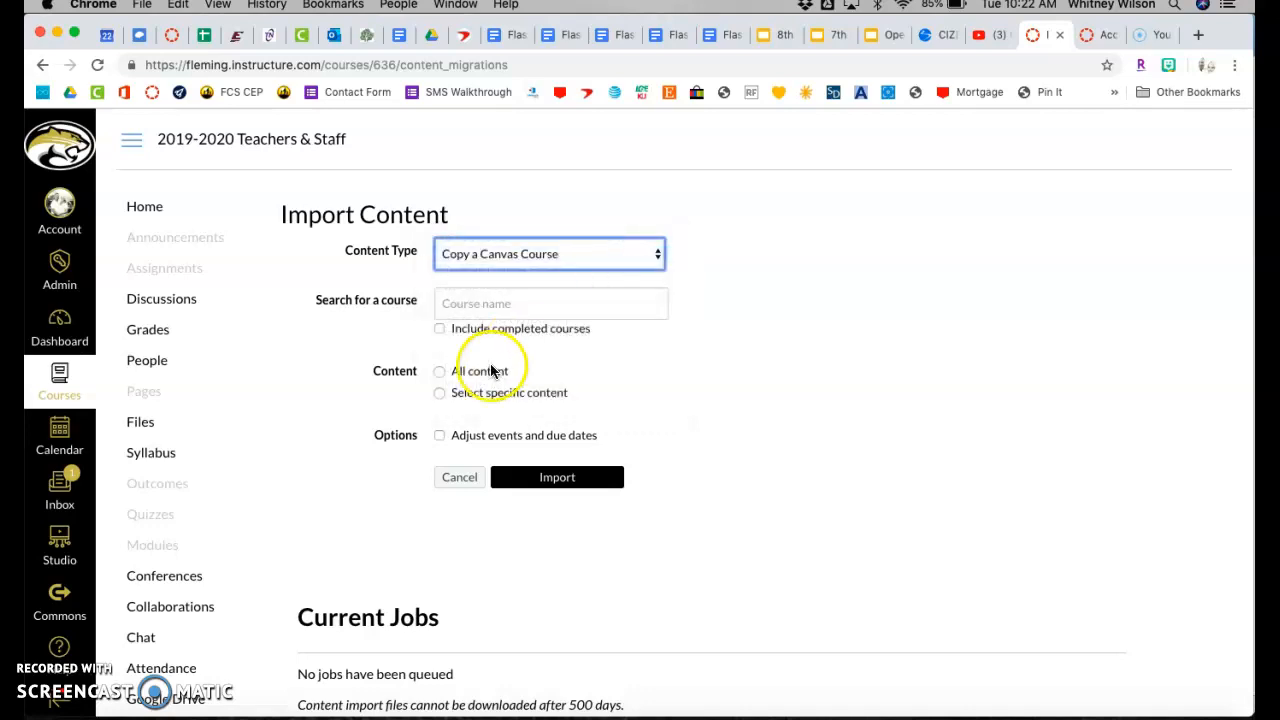
{"action": "left_click", "coordinate": [567, 300]}
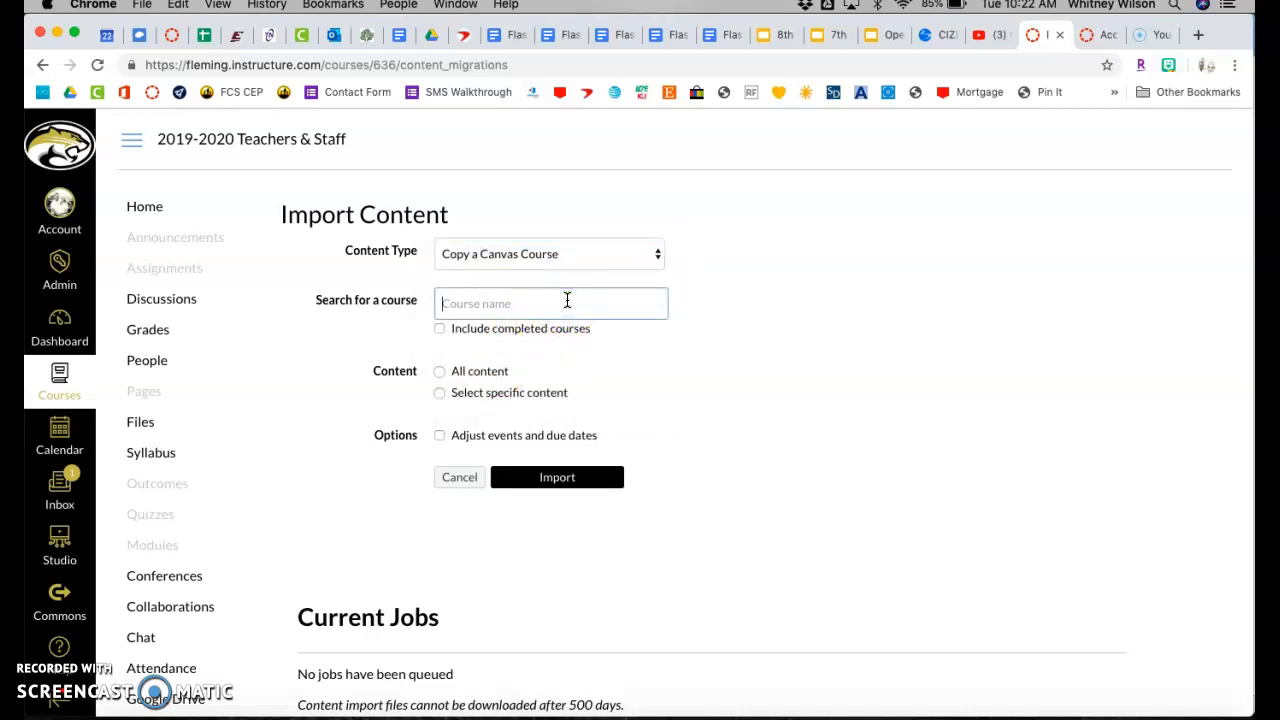
{"action": "type", "text": "2019"}
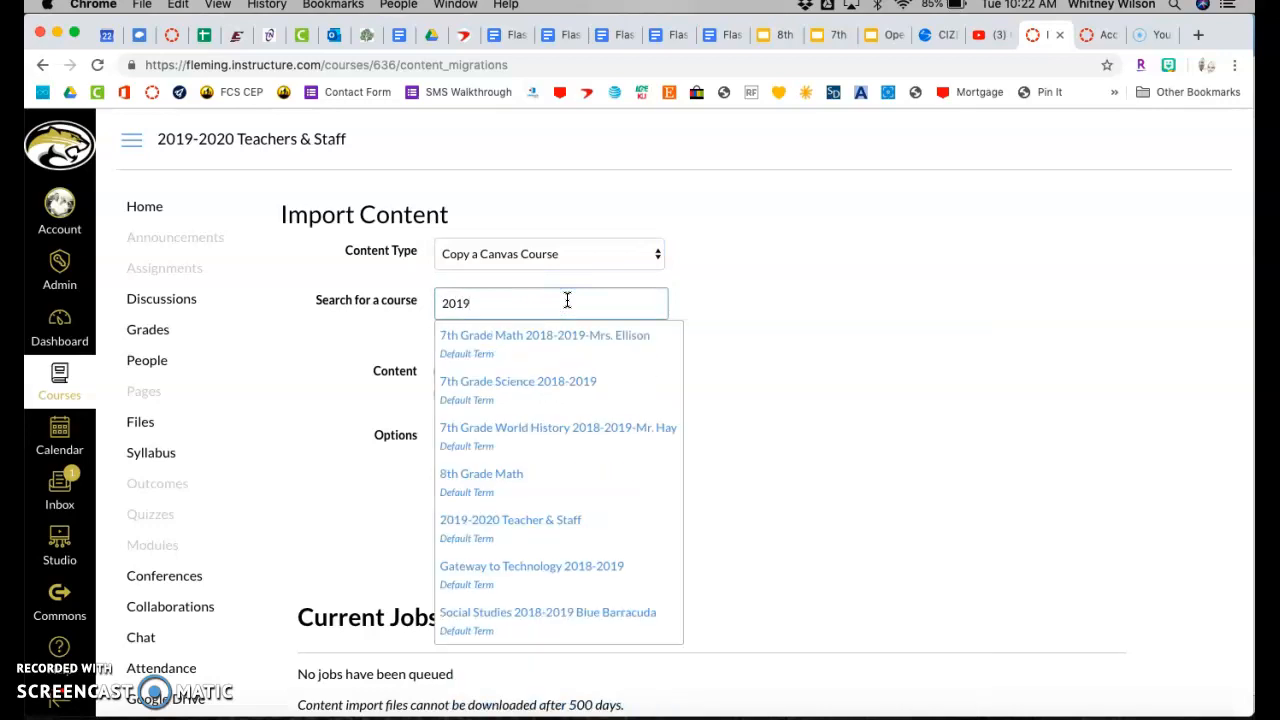
{"action": "key", "text": "BackSpace"}
{"action": "key", "text": "BackSpace"}
{"action": "key", "text": "BackSpace"}
{"action": "key", "text": "BackSpace"}
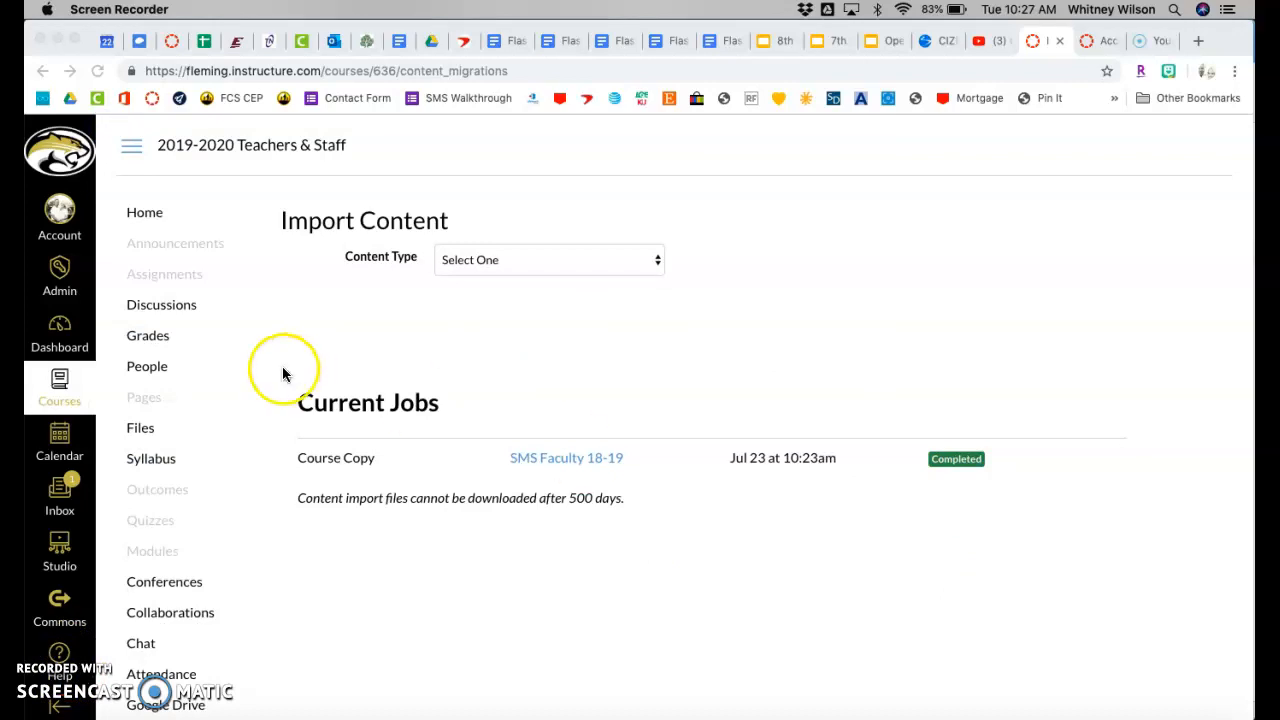
Step: Open the course's home page and look over the imported welcome content
{"action": "left_click", "coordinate": [145, 222]}
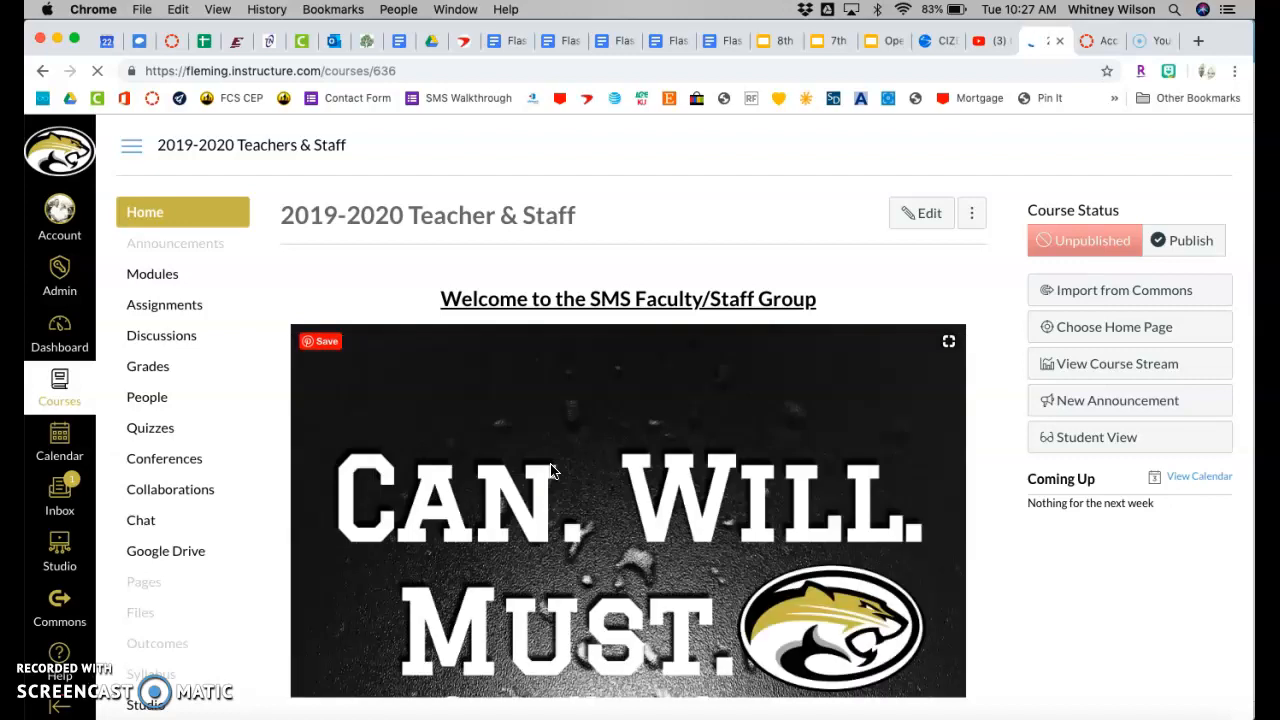
{"action": "scroll", "coordinate": [551, 470], "scroll_direction": "down", "scroll_amount": 5}
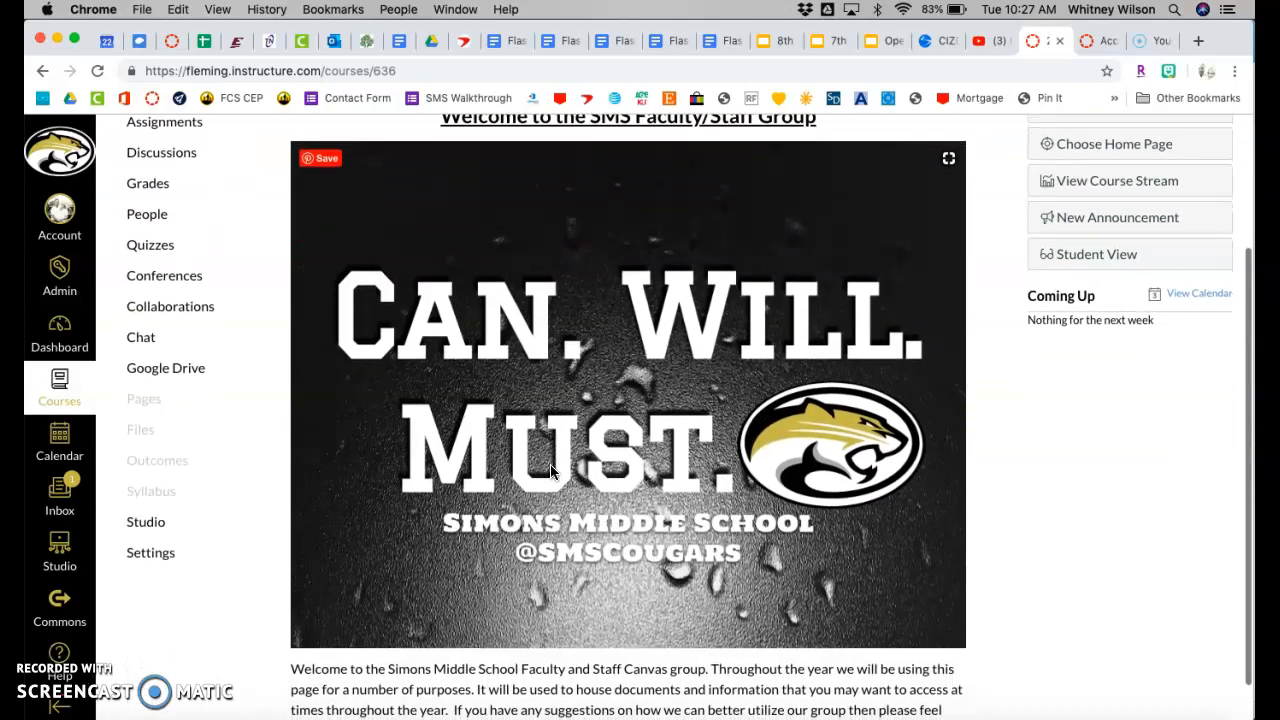
{"action": "scroll", "coordinate": [550, 470], "scroll_direction": "up", "scroll_amount": 5}
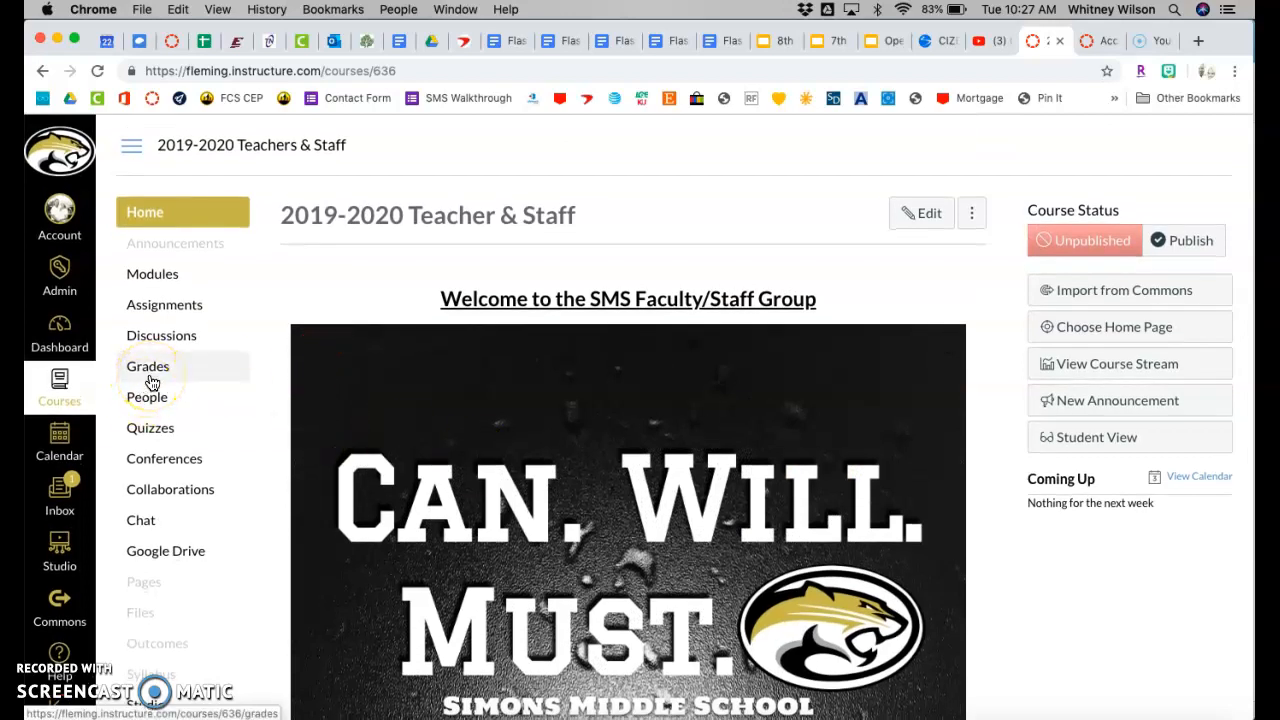
Step: In the course modules, unpublish the Suicide Prevention Training module and its item The Jason Foundation (Module 3)
{"action": "left_click", "coordinate": [165, 274]}
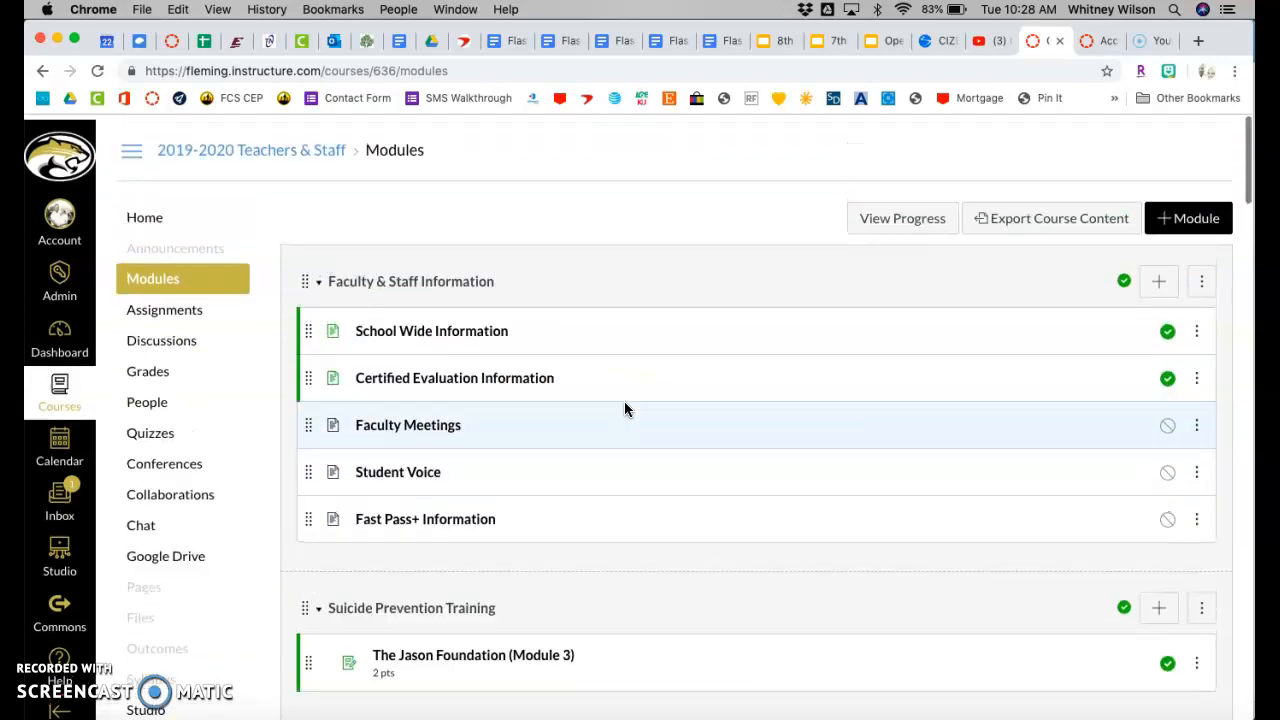
{"action": "scroll", "coordinate": [624, 405], "scroll_direction": "down", "scroll_amount": 5}
{"action": "left_click", "coordinate": [447, 372]}
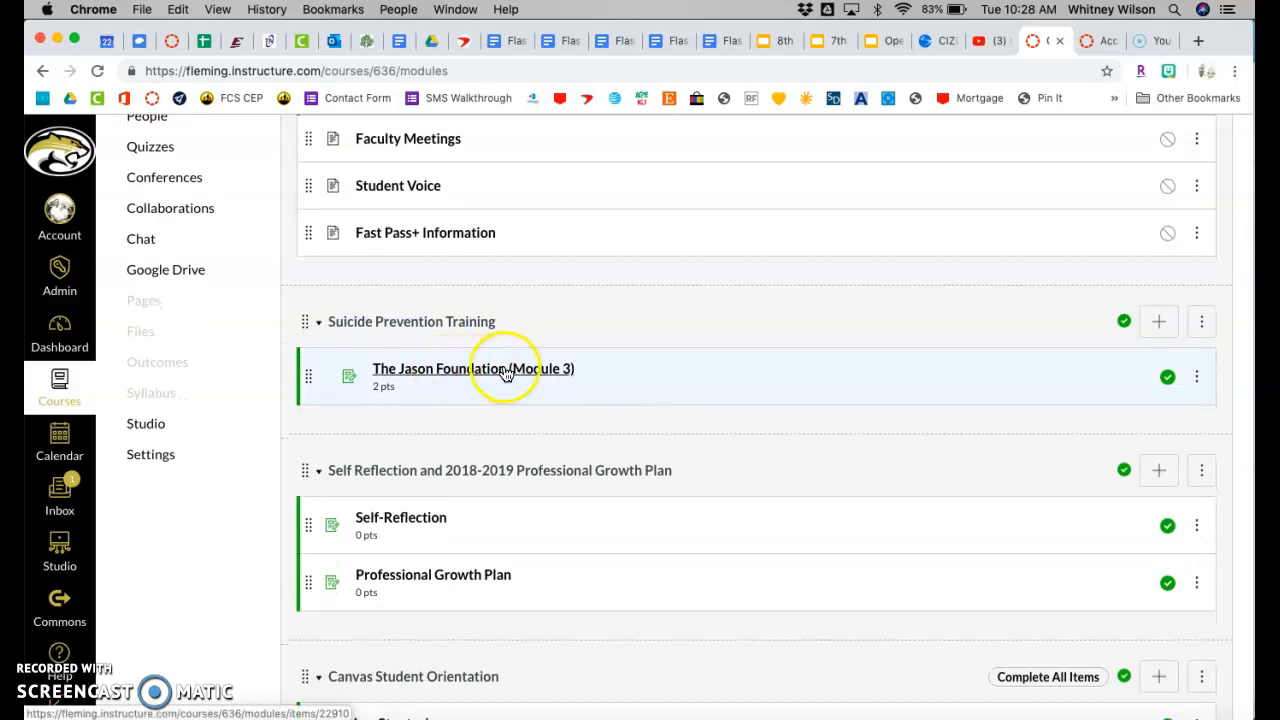
{"action": "left_click", "coordinate": [1196, 376]}
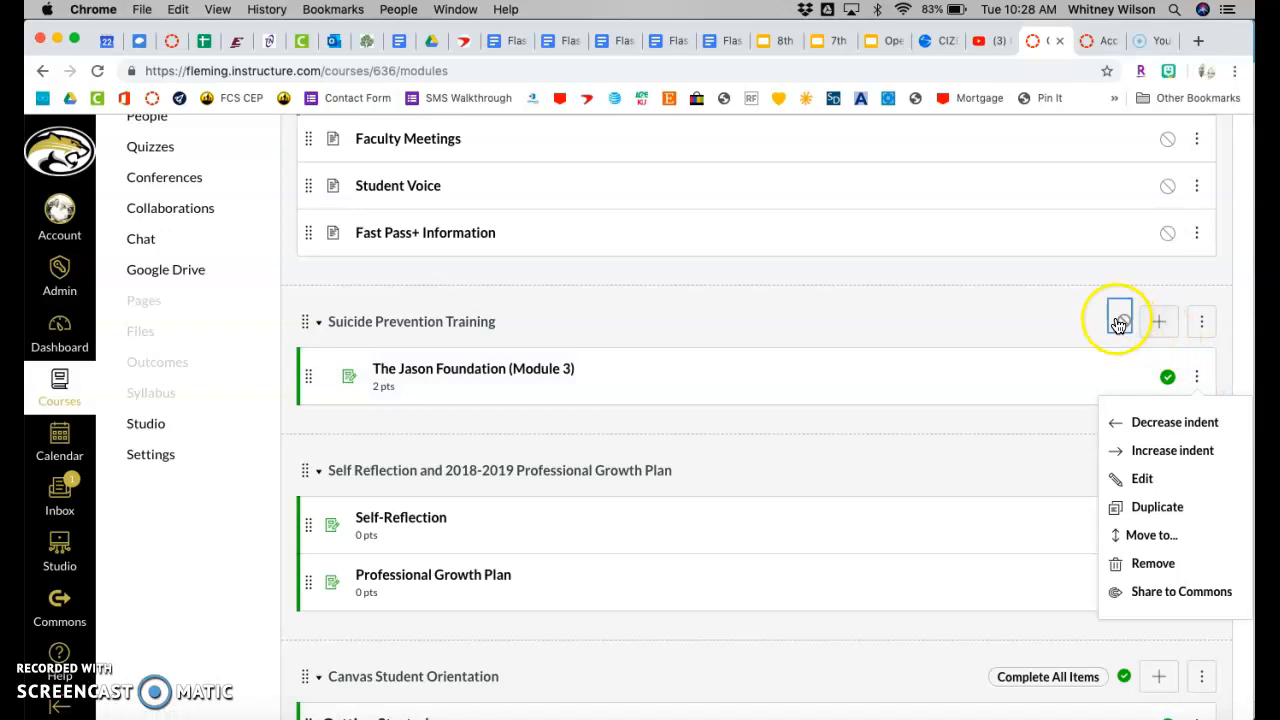
{"action": "left_click", "coordinate": [1124, 321]}
{"action": "left_click", "coordinate": [1166, 377]}
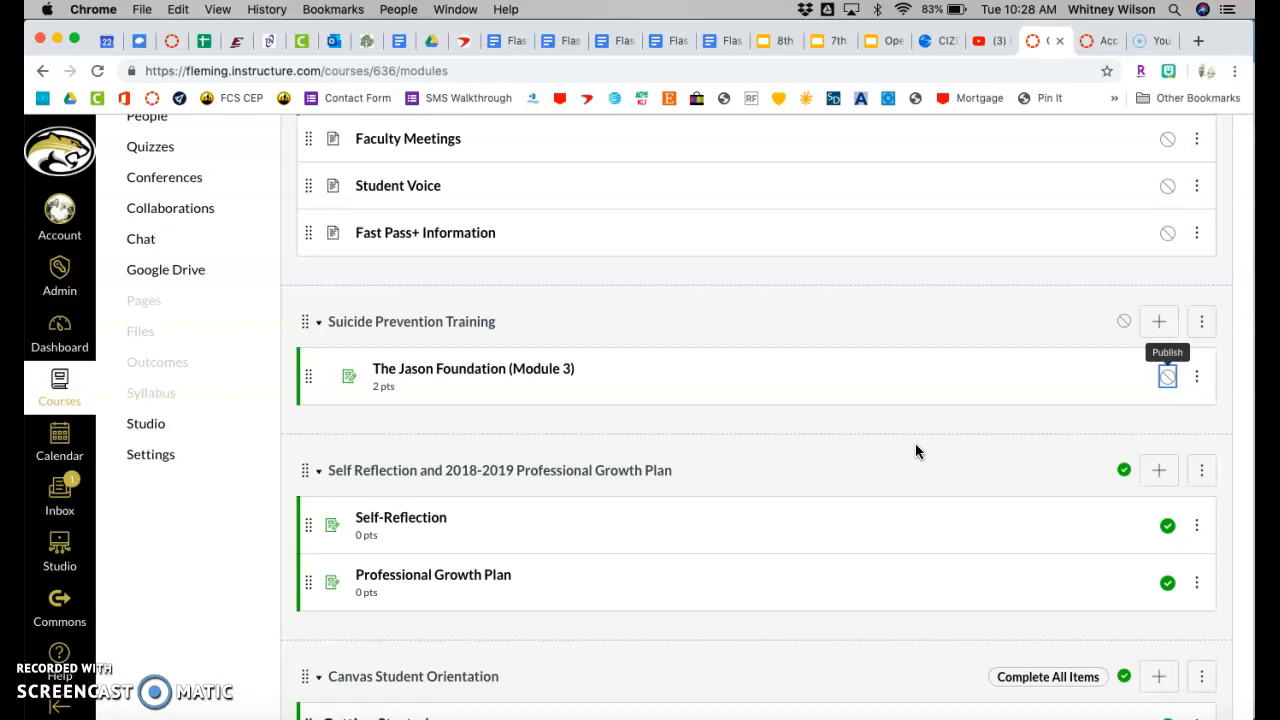
Step: Unpublish the Self Reflection and 2018-2019 Professional Growth Plan module
{"action": "scroll", "coordinate": [915, 443], "scroll_direction": "down", "scroll_amount": 3}
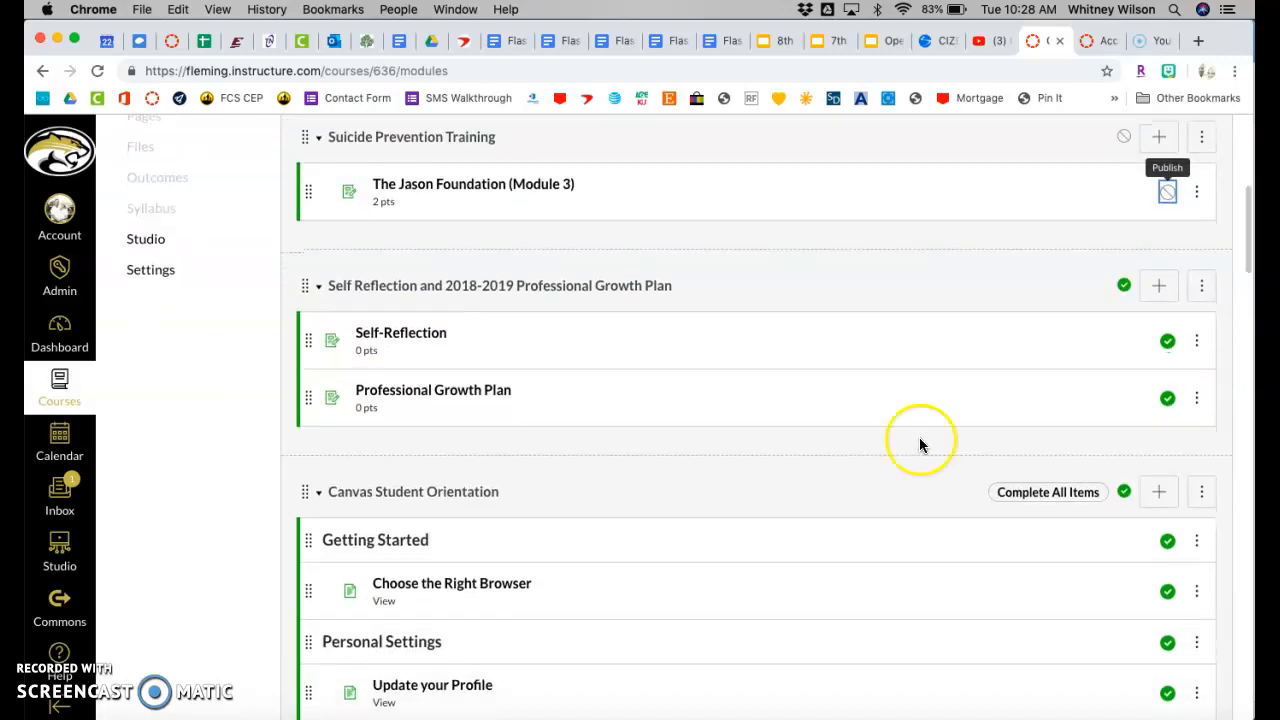
{"action": "left_click", "coordinate": [1126, 288]}
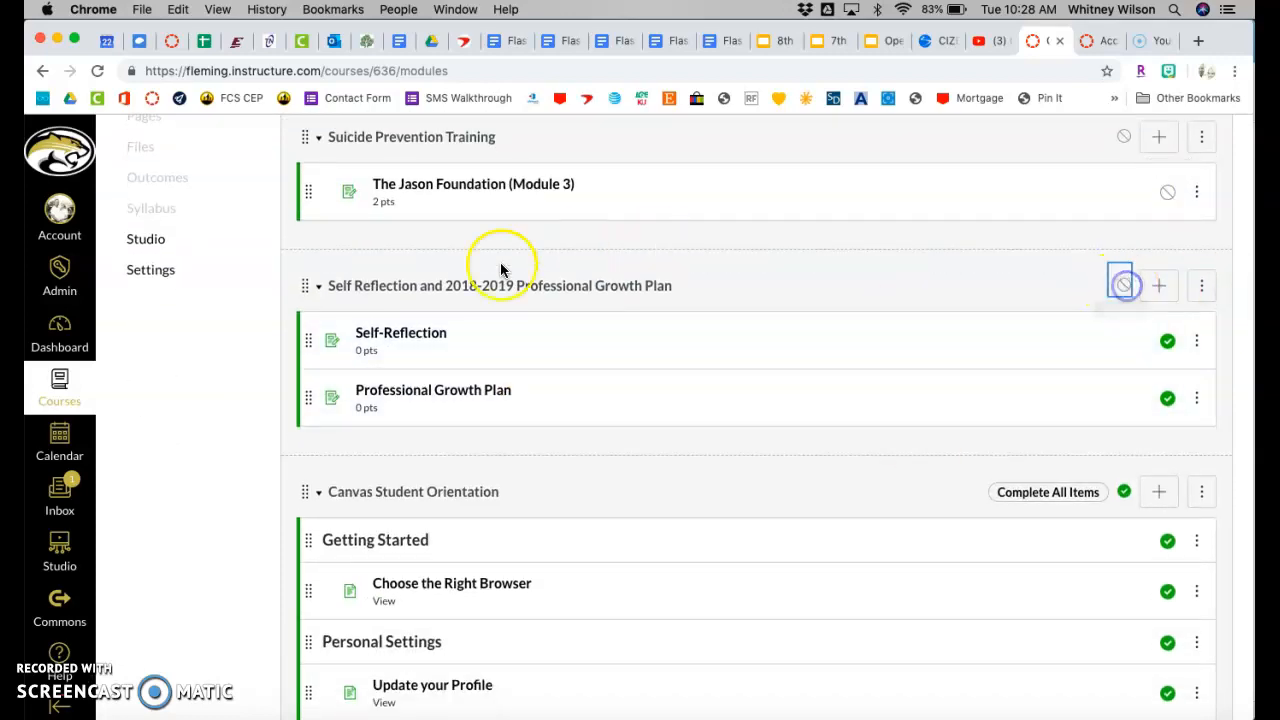
Step: Look through the remaining imported modules, from Canvas Student Orientation to Training Videos and Quizzes: Part 3, and return to the start of the list
{"action": "scroll", "coordinate": [679, 322], "scroll_direction": "down", "scroll_amount": 5}
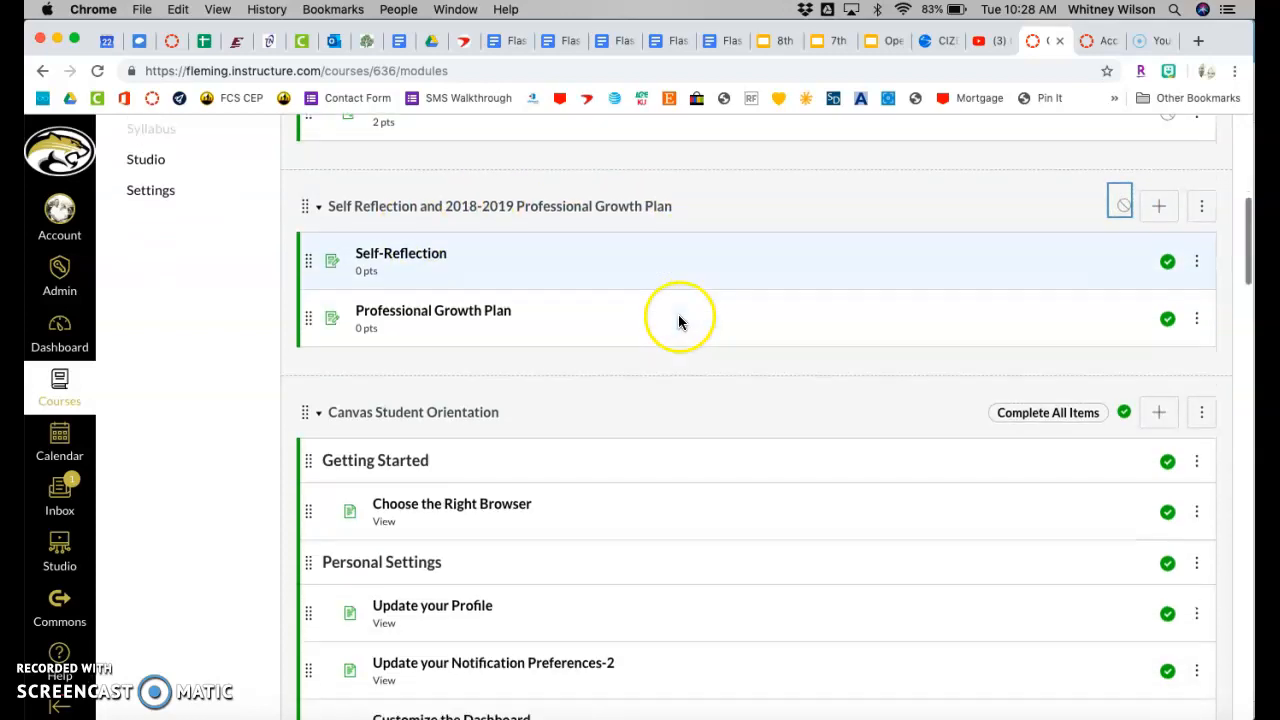
{"action": "scroll", "coordinate": [669, 327], "scroll_direction": "down", "scroll_amount": 4}
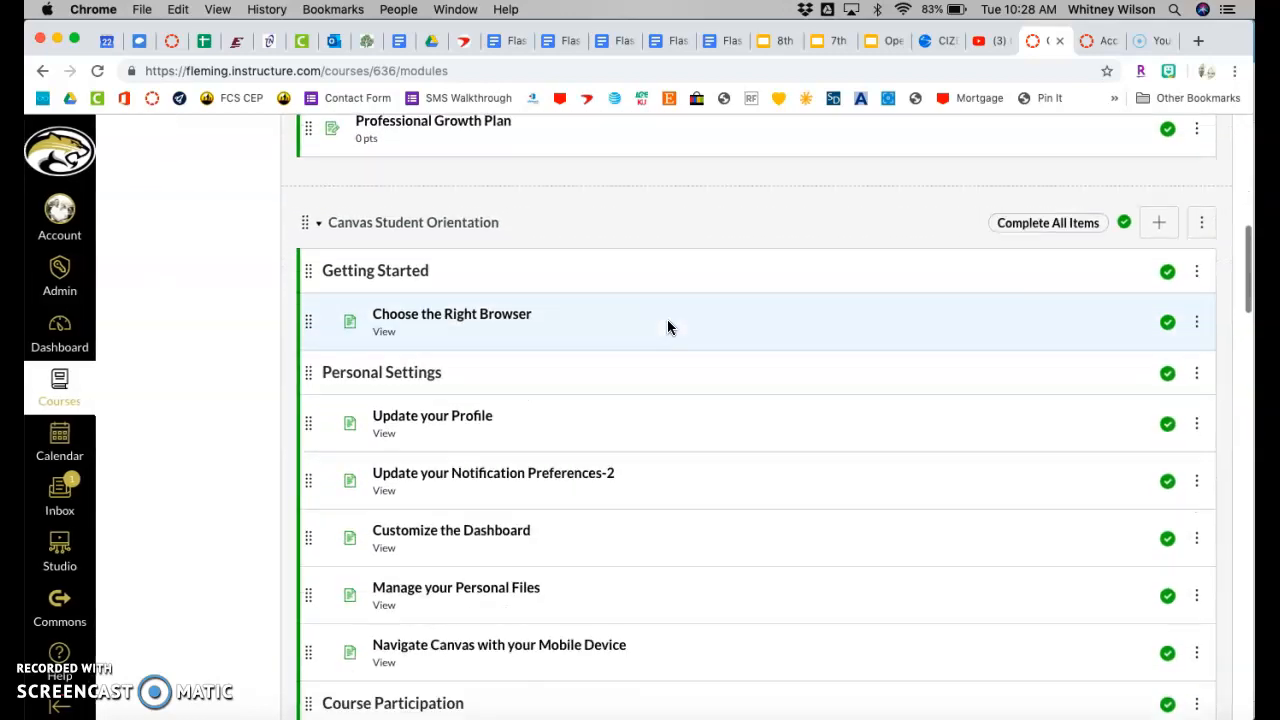
{"action": "left_click", "coordinate": [669, 343]}
{"action": "scroll", "coordinate": [669, 343], "scroll_direction": "down", "scroll_amount": 12}
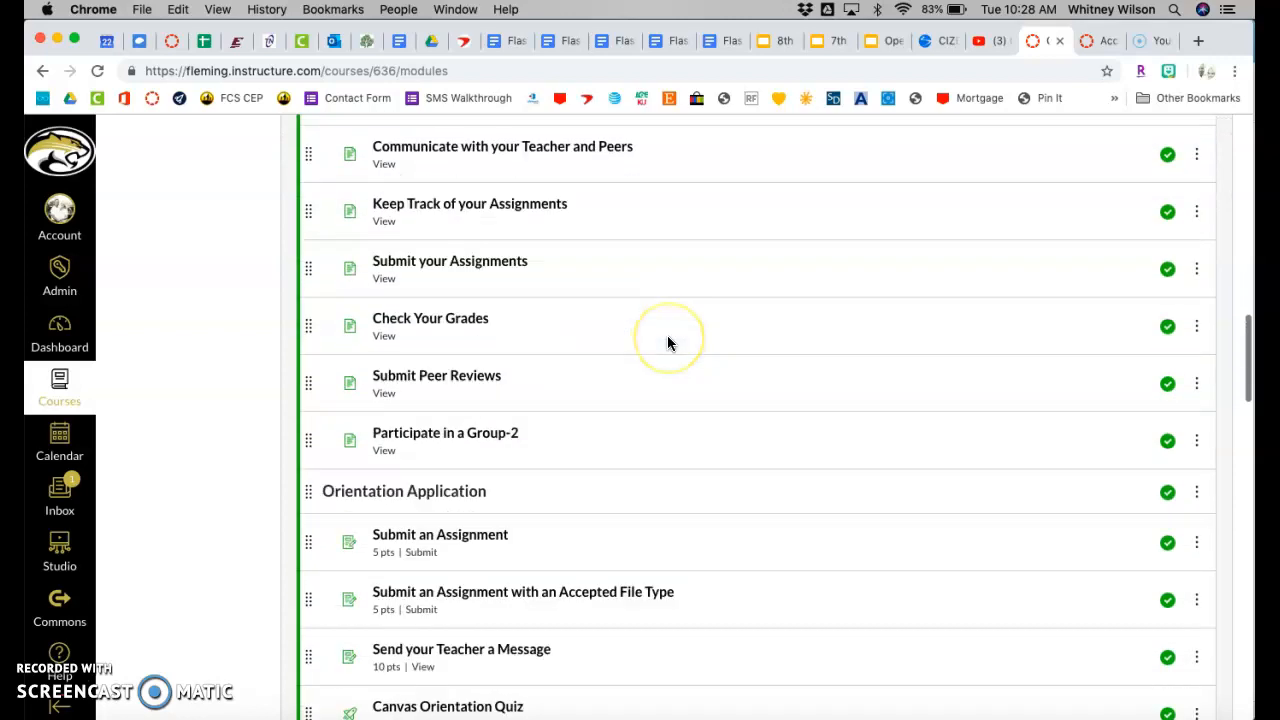
{"action": "scroll", "coordinate": [670, 383], "scroll_direction": "down", "scroll_amount": 13}
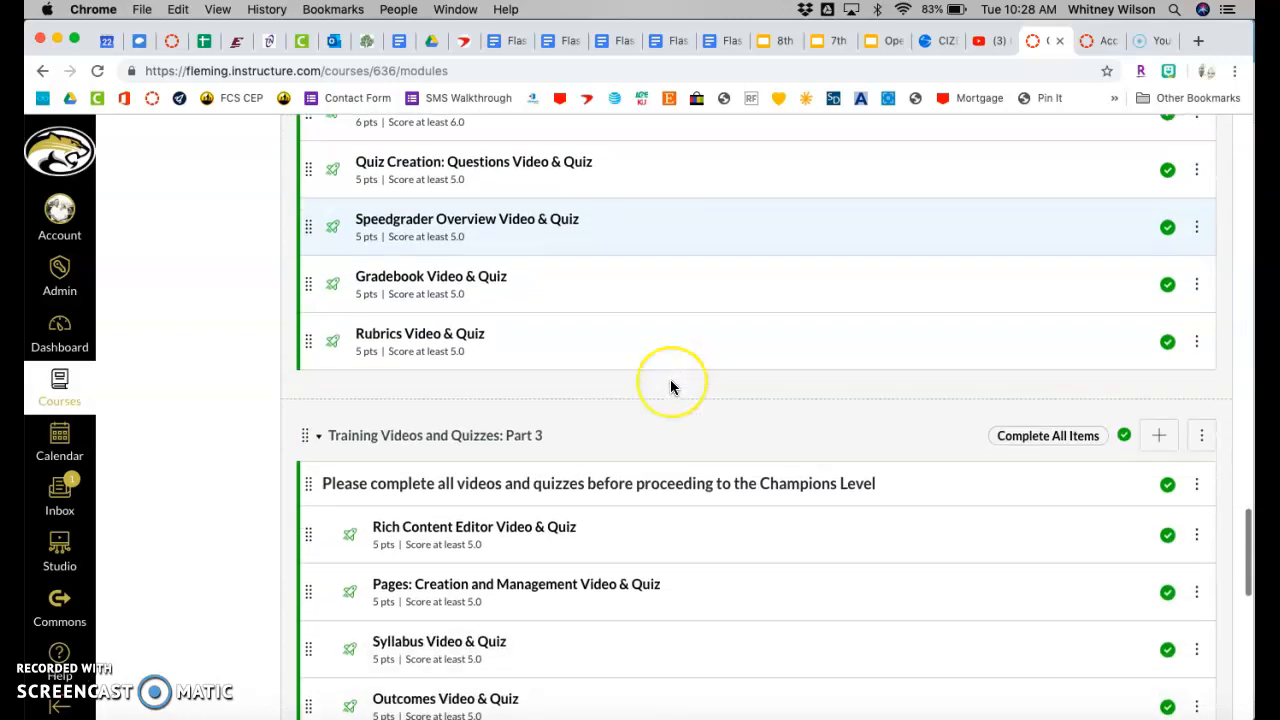
{"action": "scroll", "coordinate": [670, 388], "scroll_direction": "up", "scroll_amount": 20}
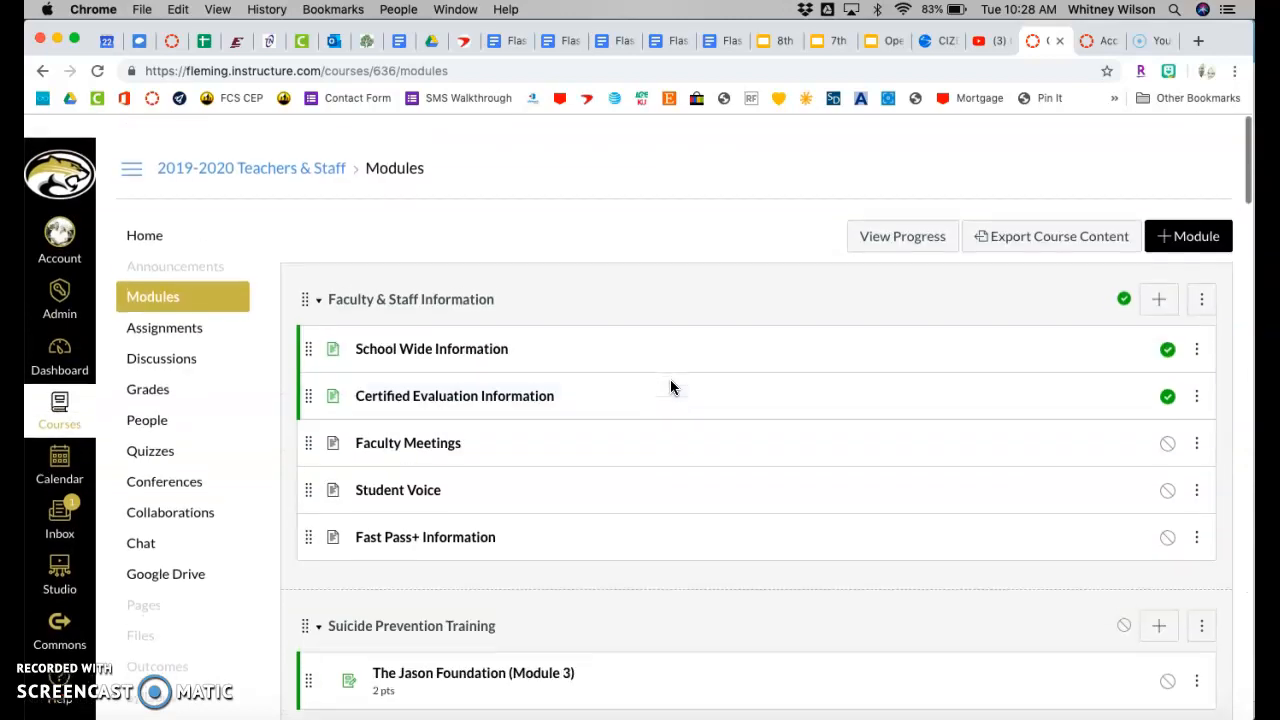
{"action": "left_click", "coordinate": [668, 363]}
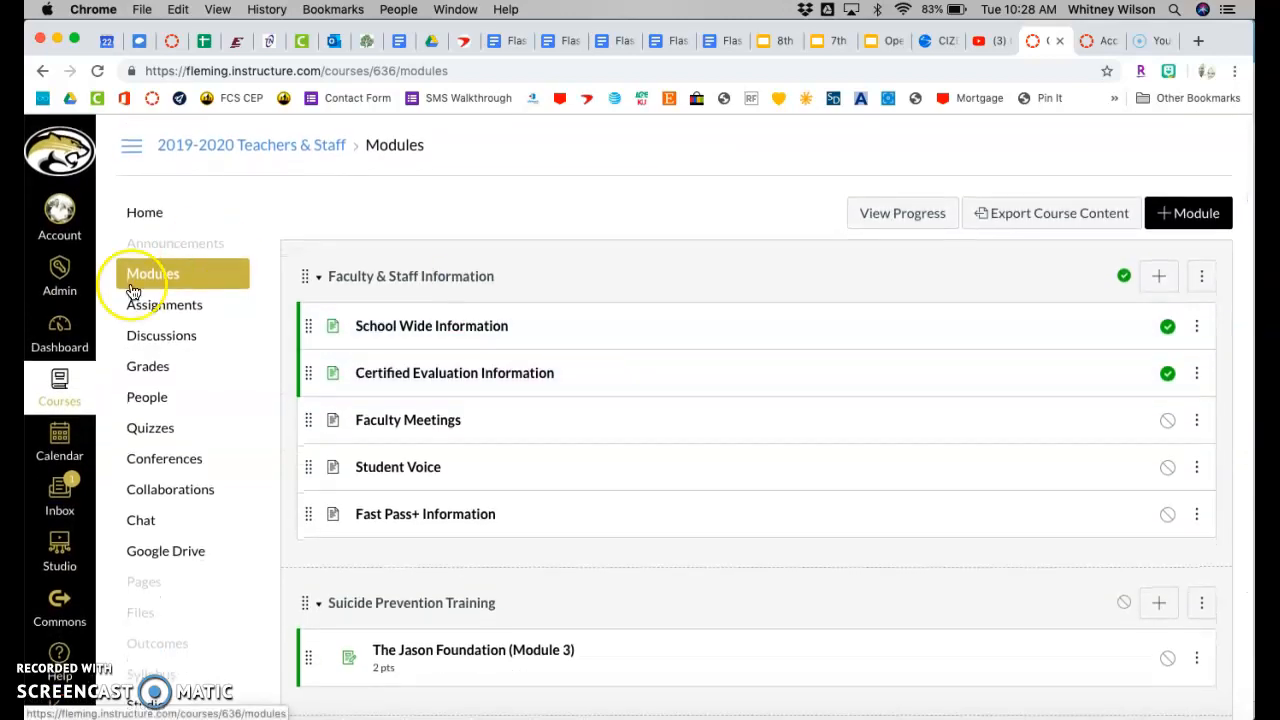
Step: Go to the course home page, open the course's People list, and review the enrolled members with their sections and roles
{"action": "left_click", "coordinate": [150, 214]}
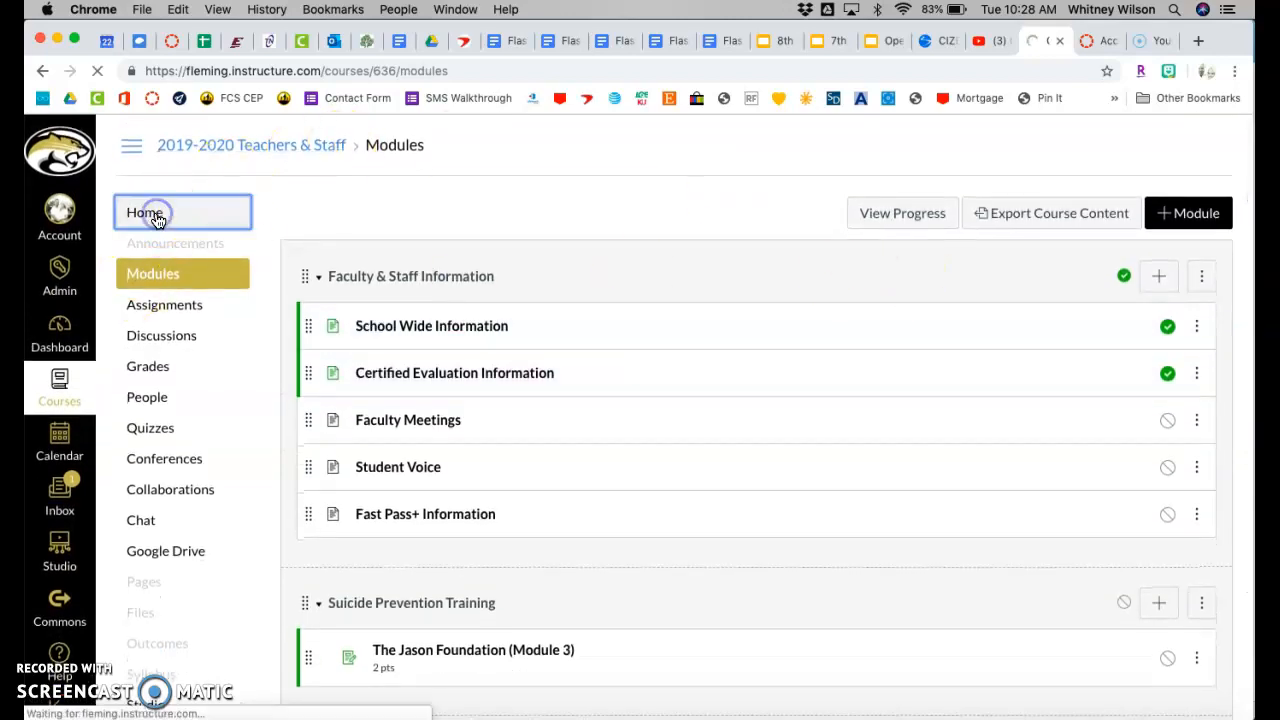
{"action": "left_click", "coordinate": [158, 398]}
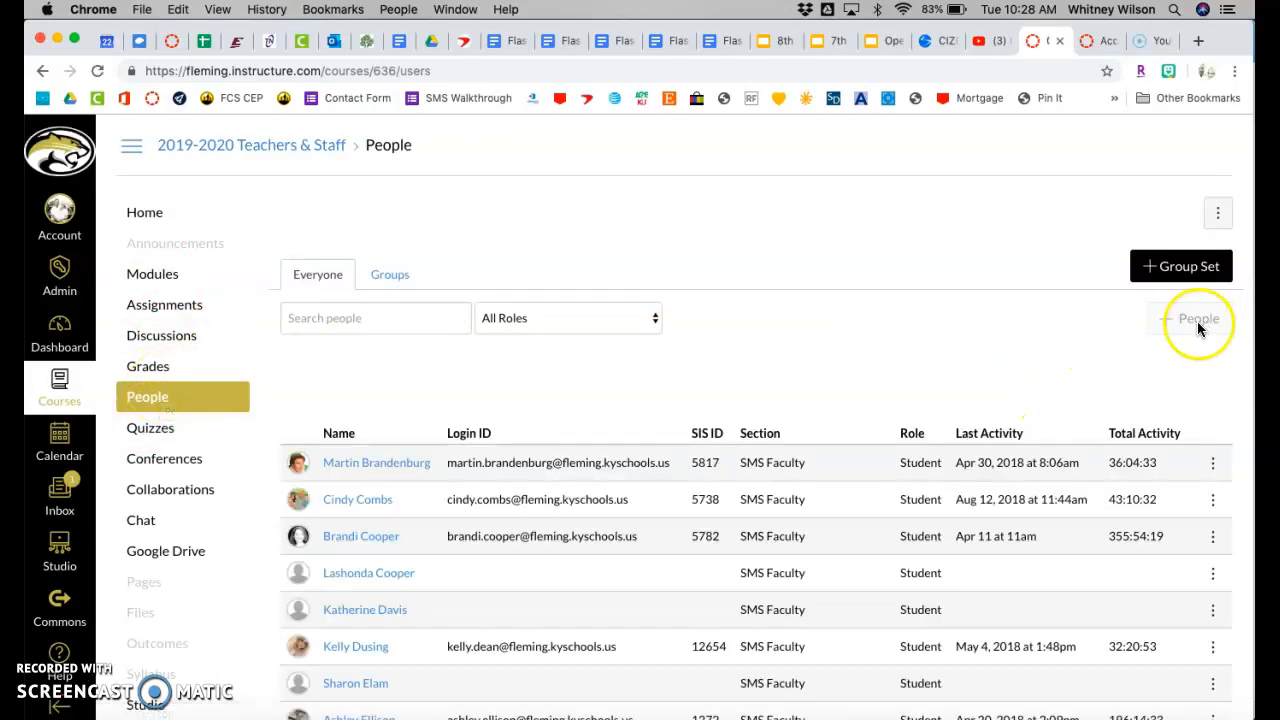
{"action": "scroll", "coordinate": [940, 414], "scroll_direction": "down", "scroll_amount": 10}
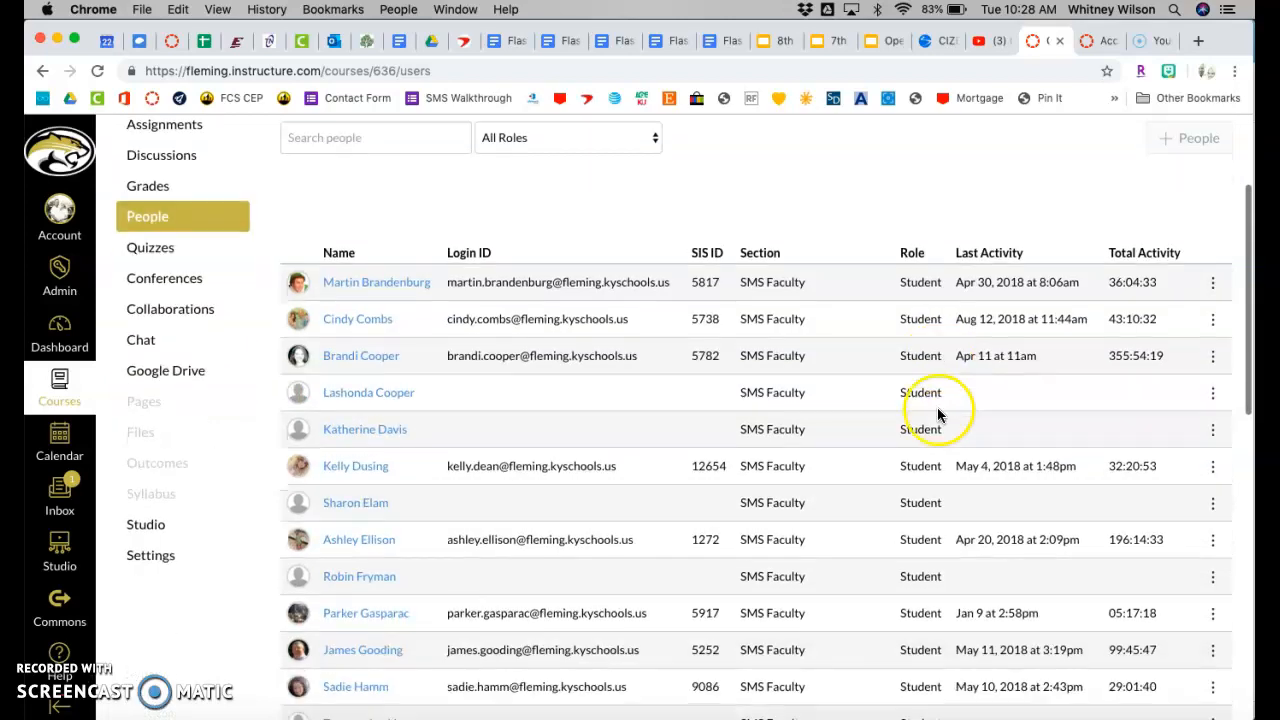
{"action": "scroll", "coordinate": [940, 442], "scroll_direction": "down", "scroll_amount": 5}
{"action": "scroll", "coordinate": [937, 443], "scroll_direction": "up", "scroll_amount": 15}
{"action": "scroll", "coordinate": [940, 453], "scroll_direction": "down", "scroll_amount": 1}
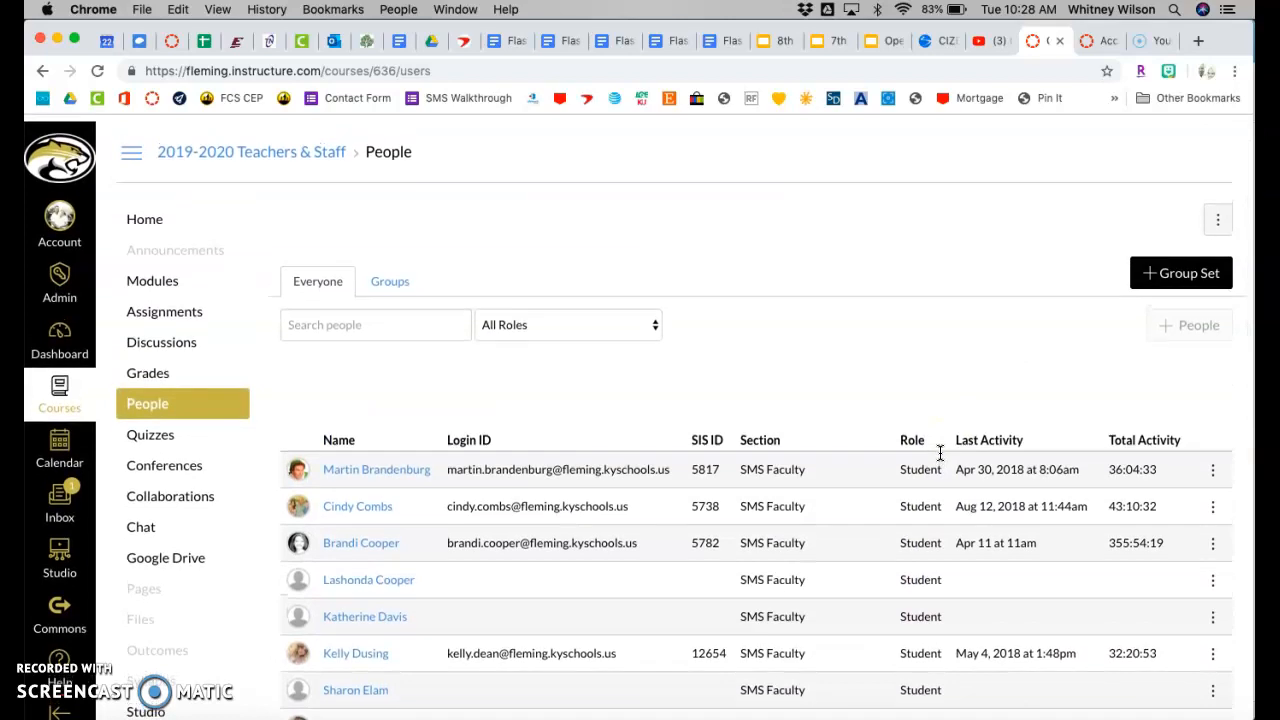